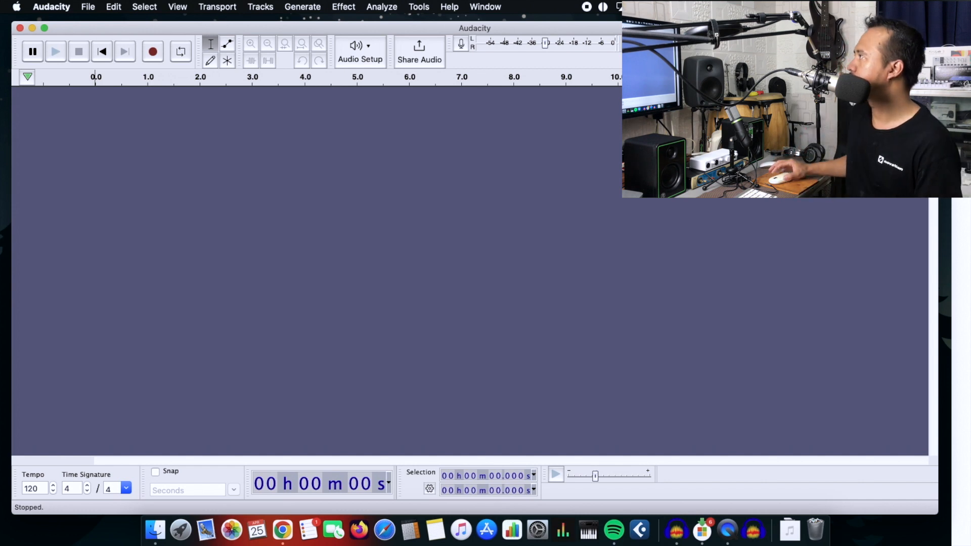
Step: Open the audio preferences and choose Core Audio as host, with EM-USB Microphone as both playback and recording device
{"action": "left_click", "coordinate": [52, 7]}
{"action": "left_click", "coordinate": [60, 41]}
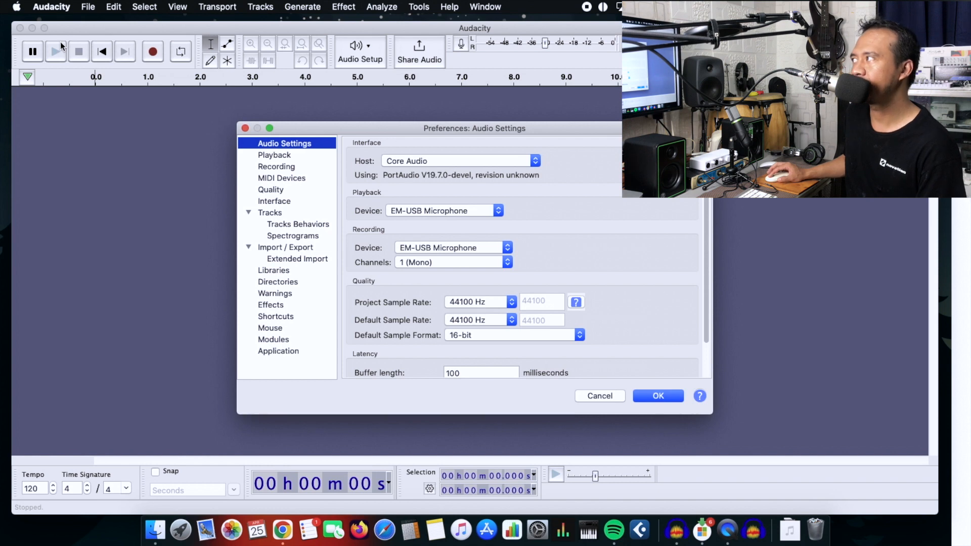
{"action": "left_click", "coordinate": [536, 162]}
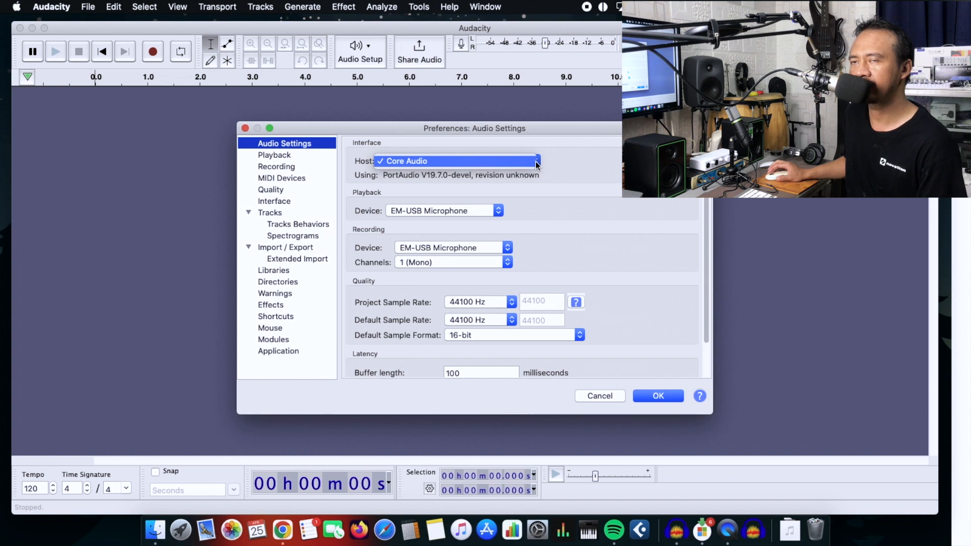
{"action": "left_click", "coordinate": [536, 162]}
{"action": "left_click", "coordinate": [500, 211]}
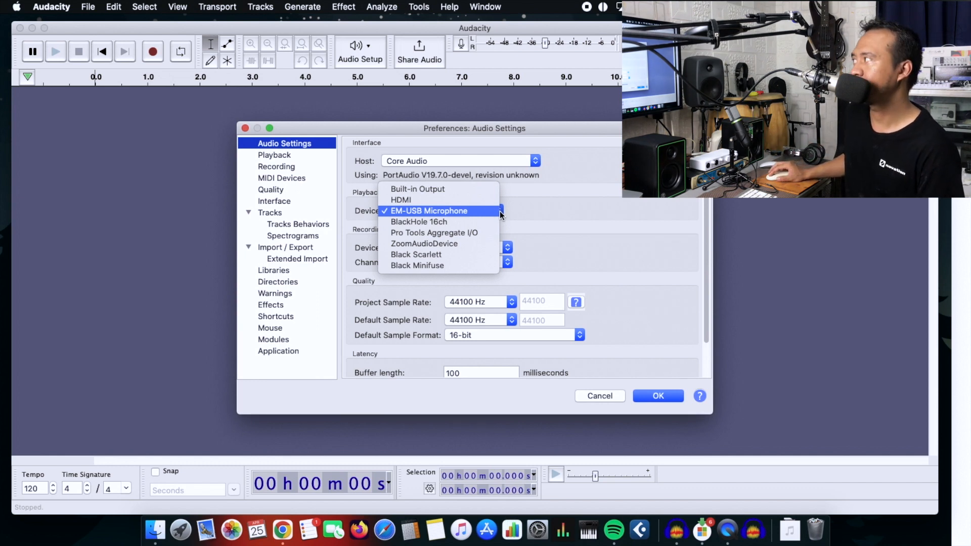
{"action": "left_click", "coordinate": [466, 212]}
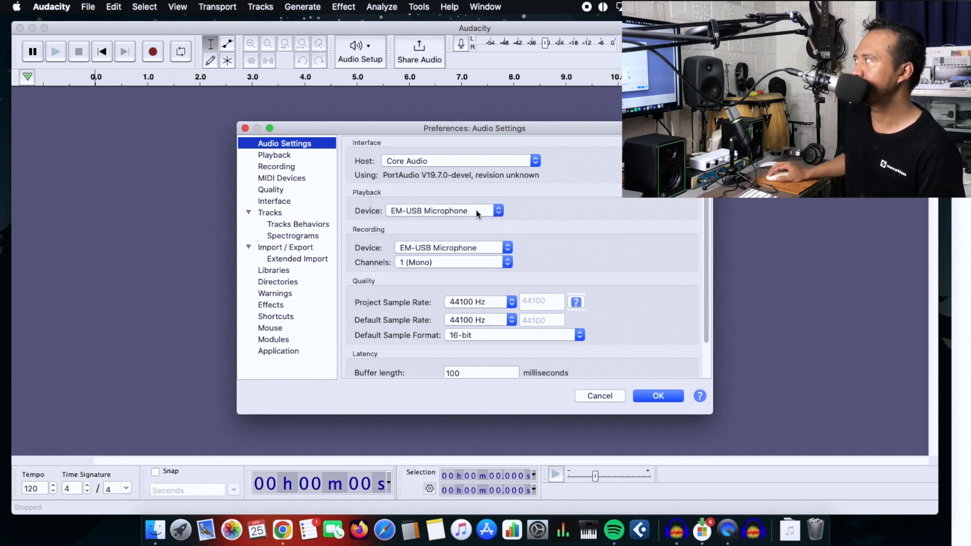
{"action": "left_click", "coordinate": [490, 245]}
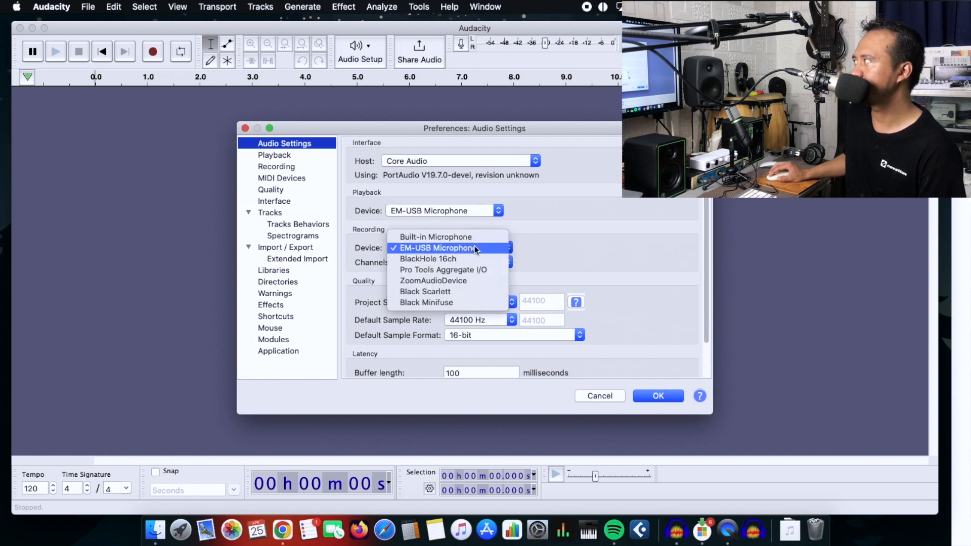
{"action": "left_click", "coordinate": [474, 248]}
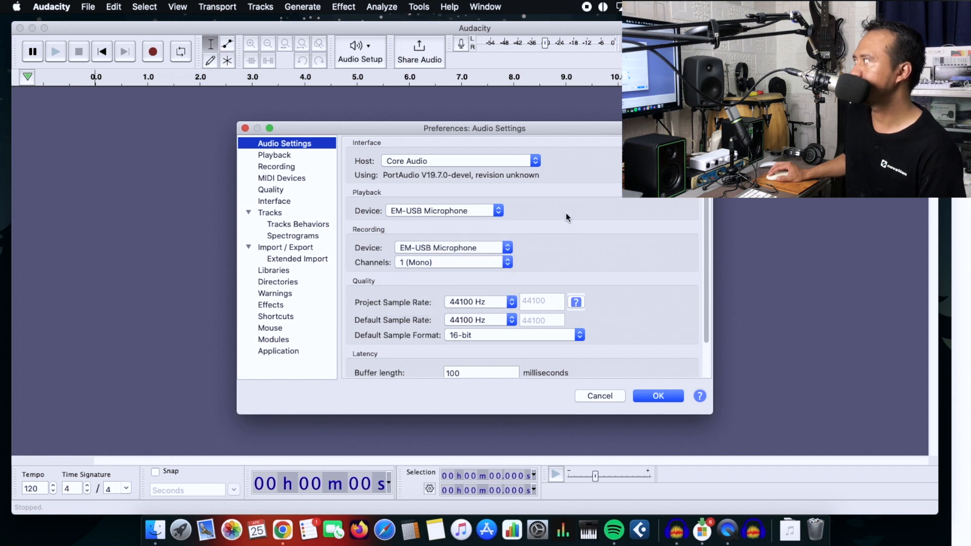
Step: Keep the project and default sample rates at 44100 Hz, choose the 16-bit default sample format, and apply the preferences
{"action": "left_click", "coordinate": [504, 299]}
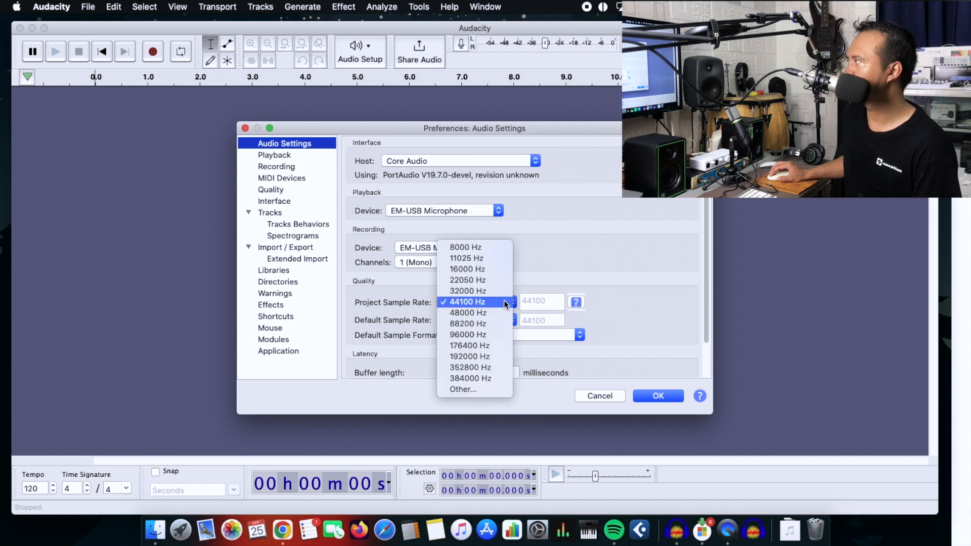
{"action": "left_click", "coordinate": [504, 300]}
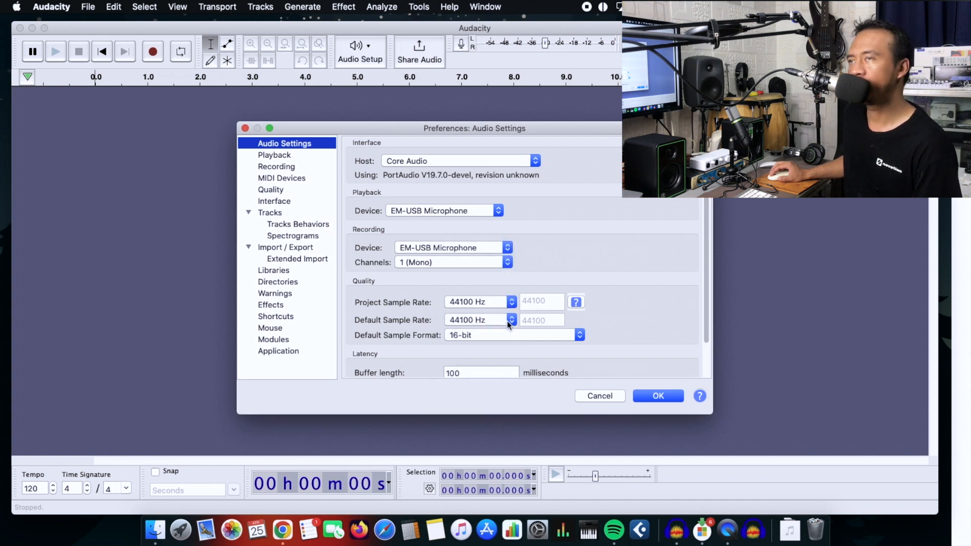
{"action": "left_click", "coordinate": [506, 317]}
{"action": "left_click", "coordinate": [508, 319]}
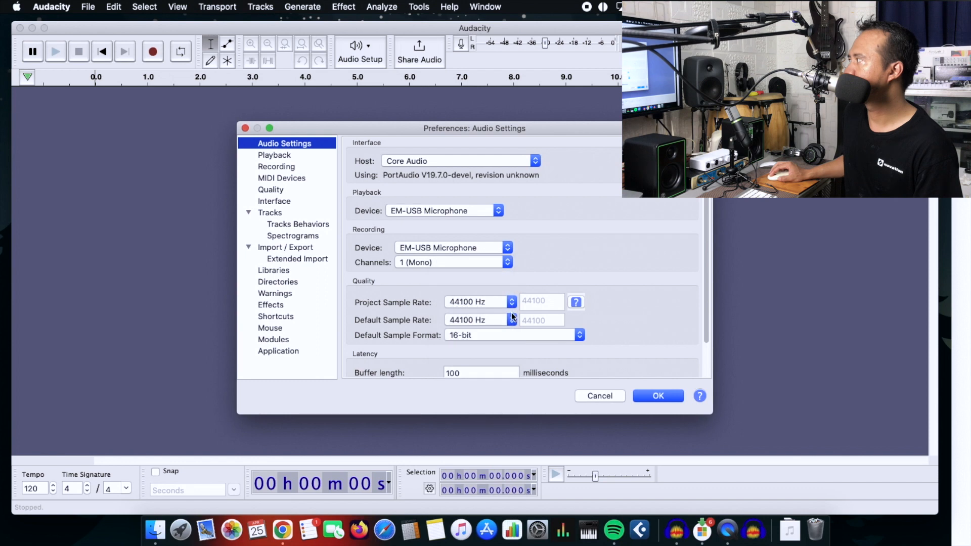
{"action": "left_click", "coordinate": [512, 332]}
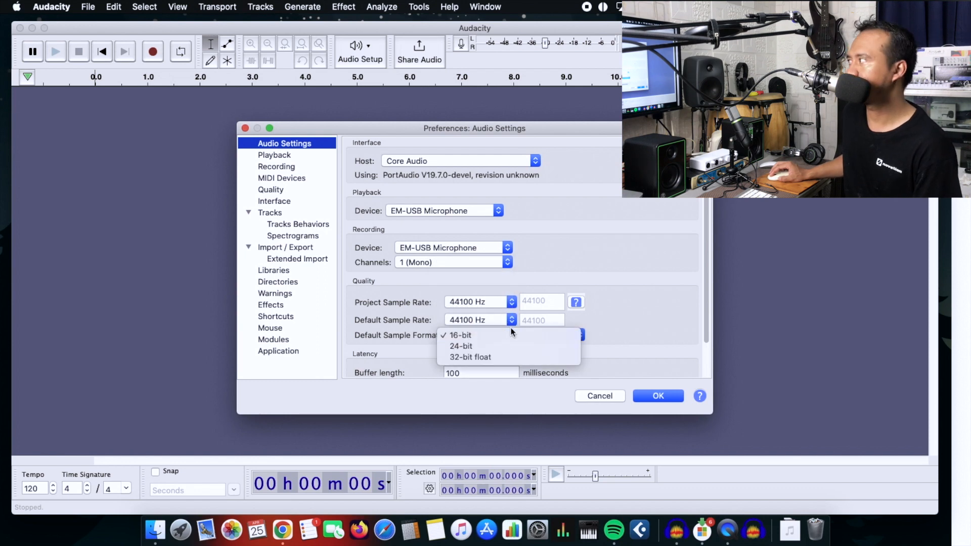
{"action": "left_click", "coordinate": [505, 336]}
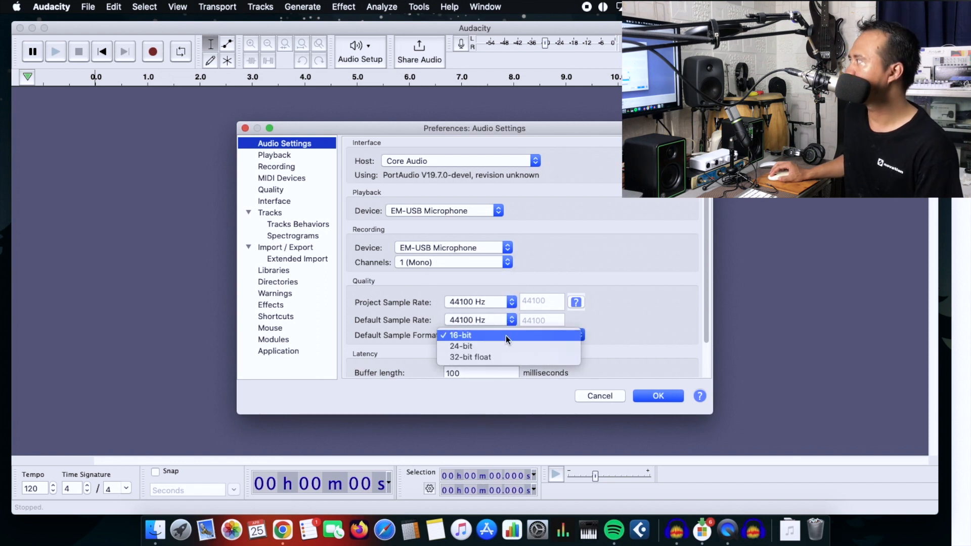
{"action": "left_click", "coordinate": [649, 394]}
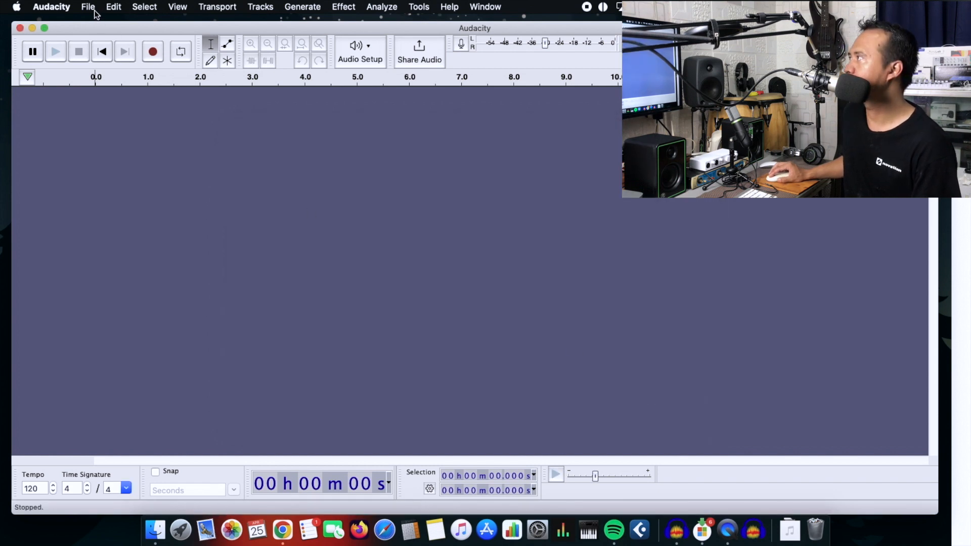
Step: Add a new mono track to the empty project
{"action": "left_click", "coordinate": [260, 11]}
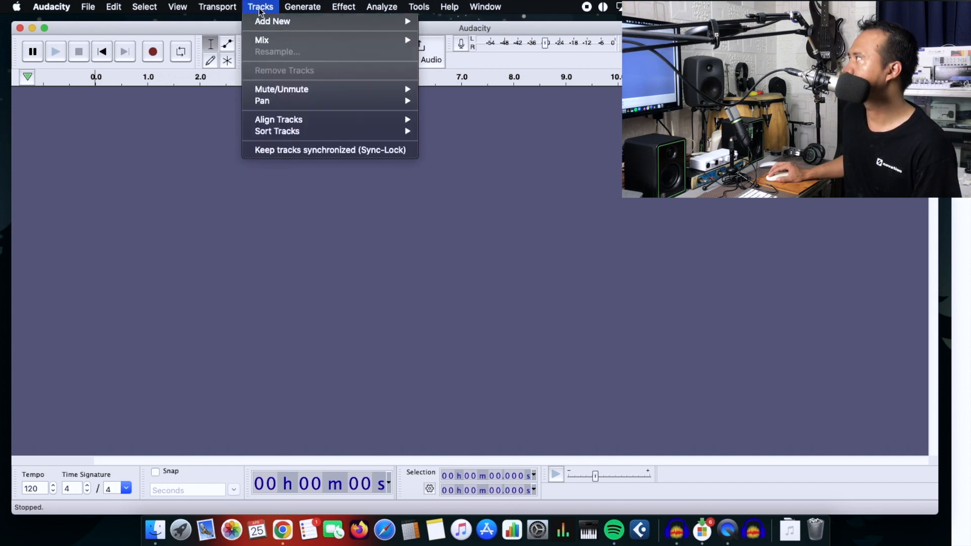
{"action": "mouse_move", "coordinate": [383, 20]}
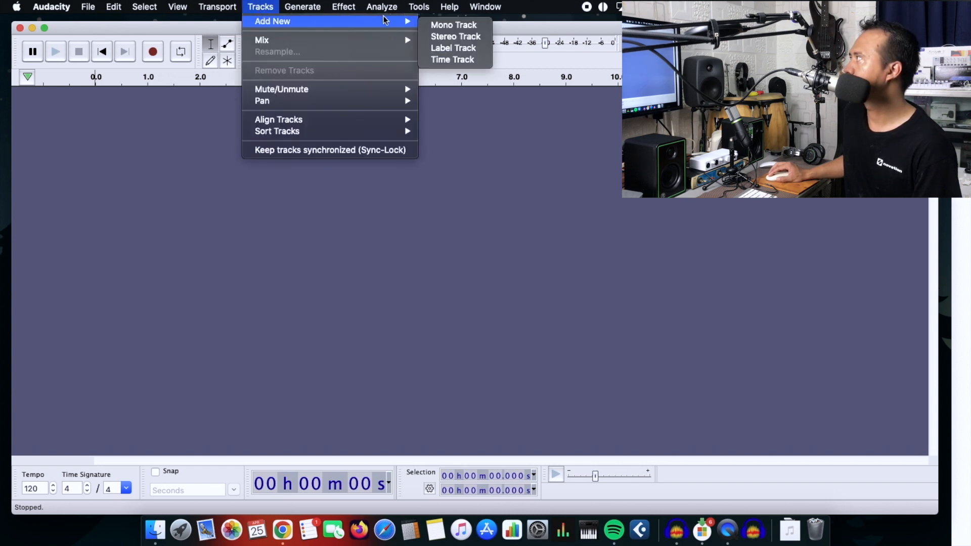
{"action": "left_click", "coordinate": [434, 25]}
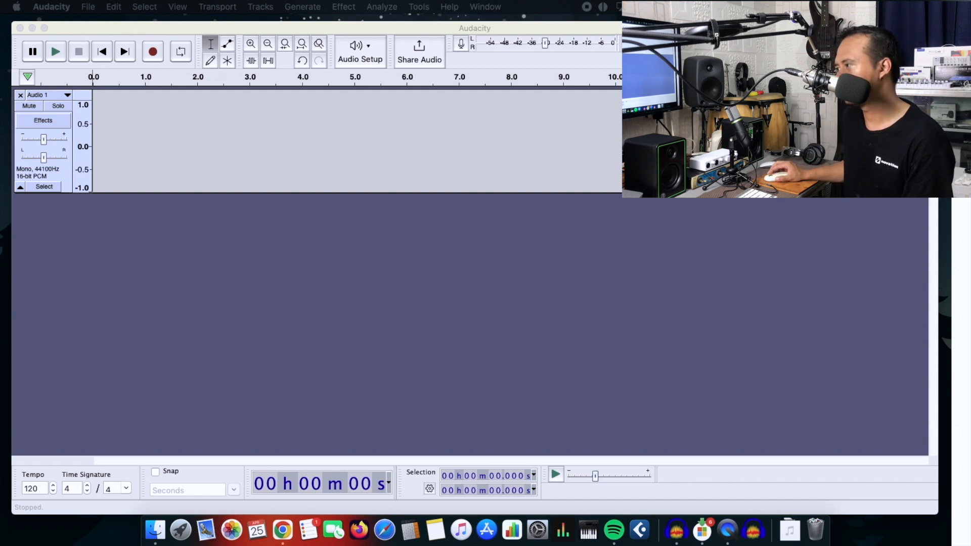
Step: Move the Chrome window with the drama script PDF fully into view and examine the dialogue around Adegan 2
{"action": "left_click_drag", "start_coordinate": [606, 1], "coordinate": [605, 25]}
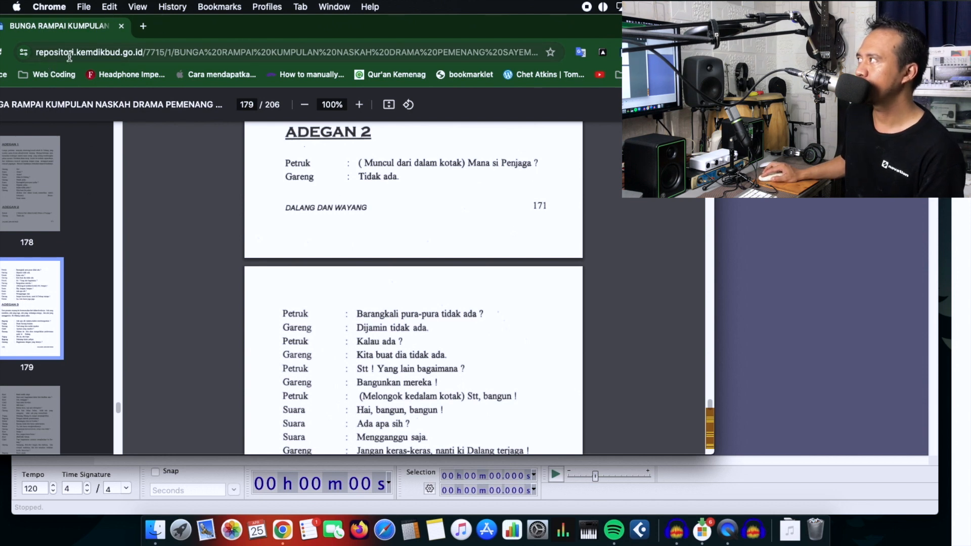
{"action": "left_click_drag", "start_coordinate": [175, 19], "coordinate": [233, 29]}
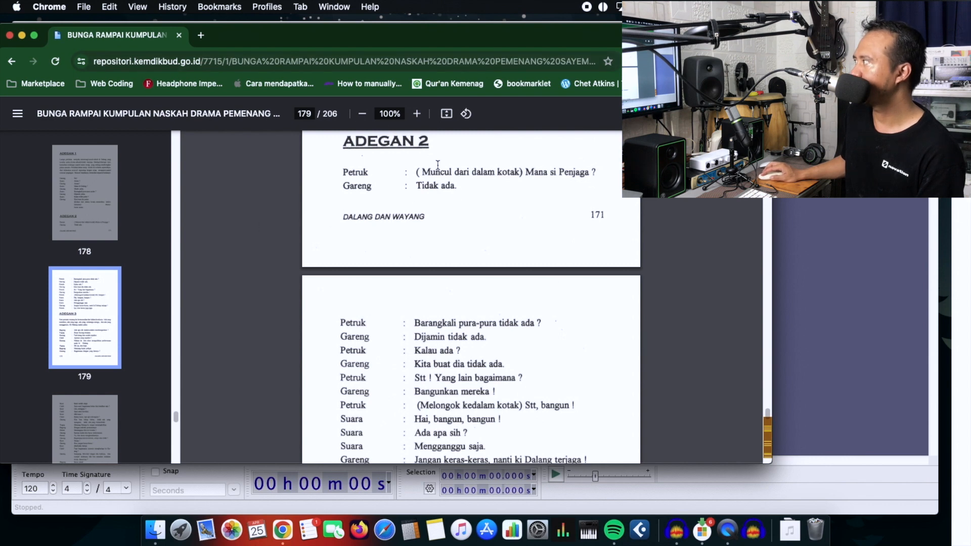
{"action": "scroll", "coordinate": [421, 237], "scroll_direction": "up", "scroll_amount": 3}
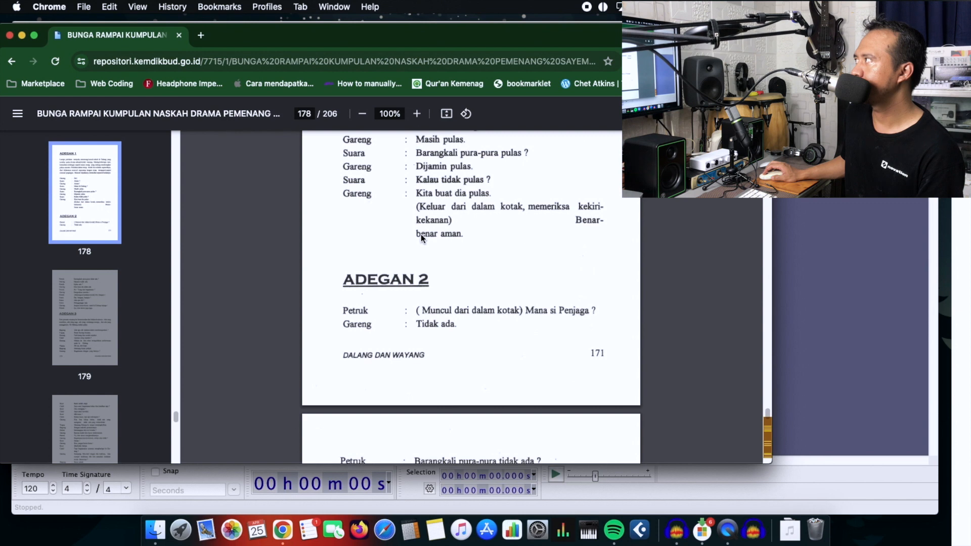
Step: Return to Audacity and record a first voice clip about 4 seconds long on the mono track
{"action": "left_click", "coordinate": [846, 270]}
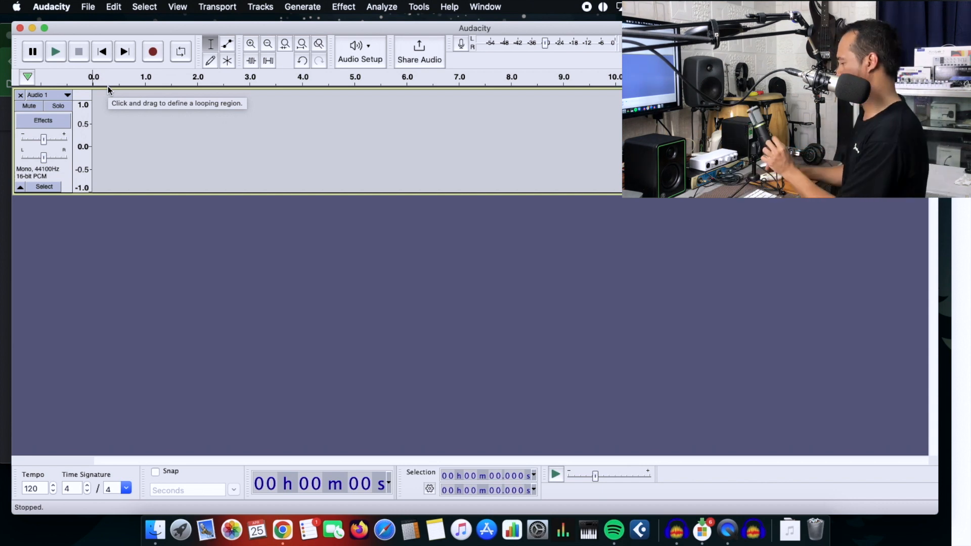
{"action": "left_click", "coordinate": [153, 52]}
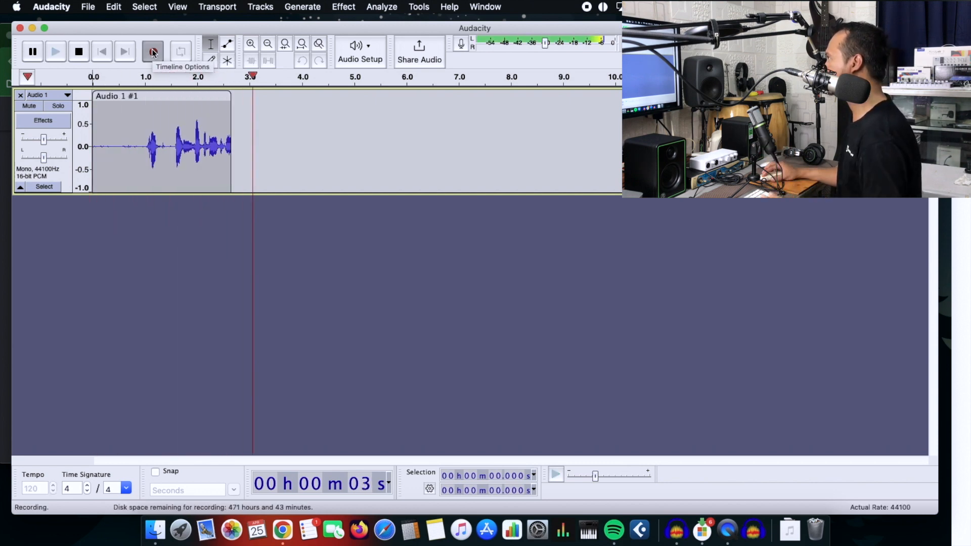
{"action": "key", "text": "space"}
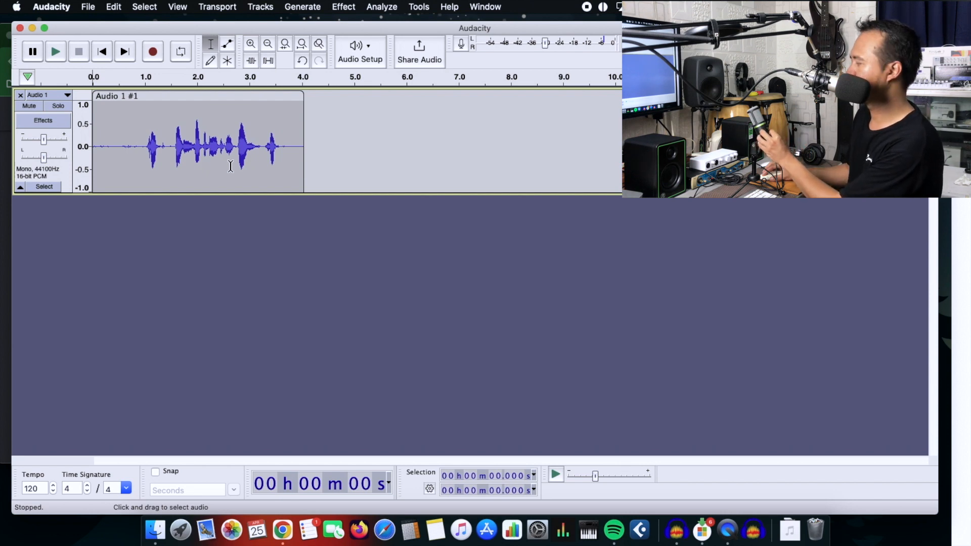
Step: Record a second voice clip about 3 seconds long on the same track, starting at 4.4 seconds
{"action": "left_click", "coordinate": [322, 147]}
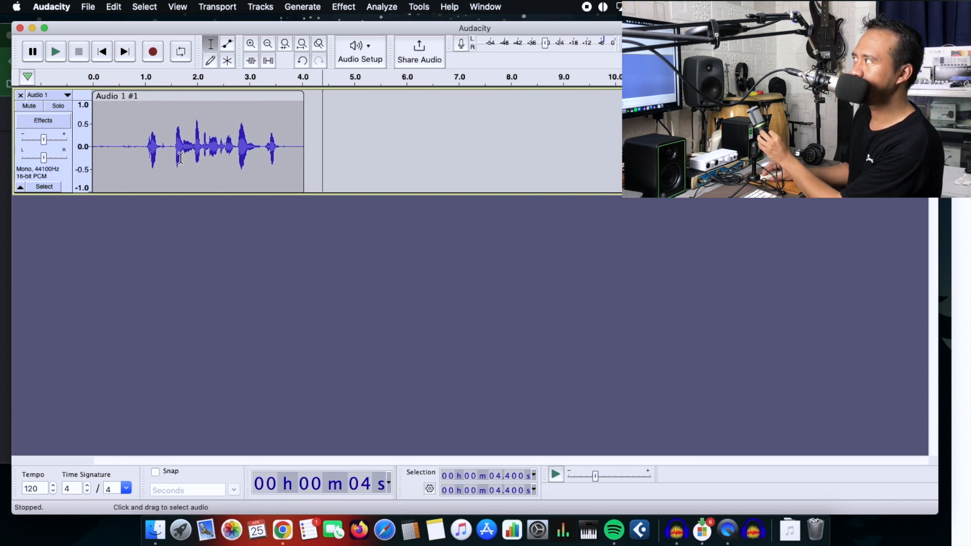
{"action": "left_click", "coordinate": [151, 52]}
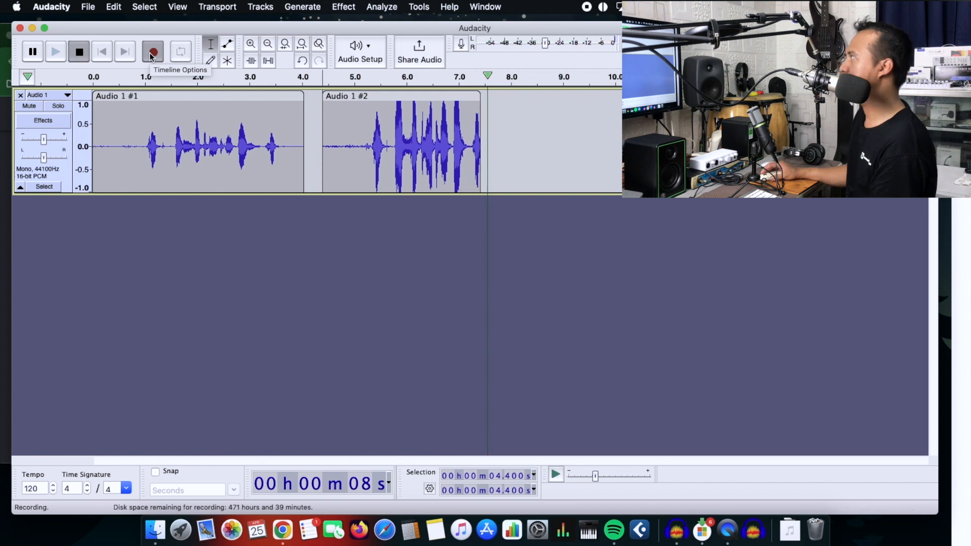
{"action": "key", "text": "space"}
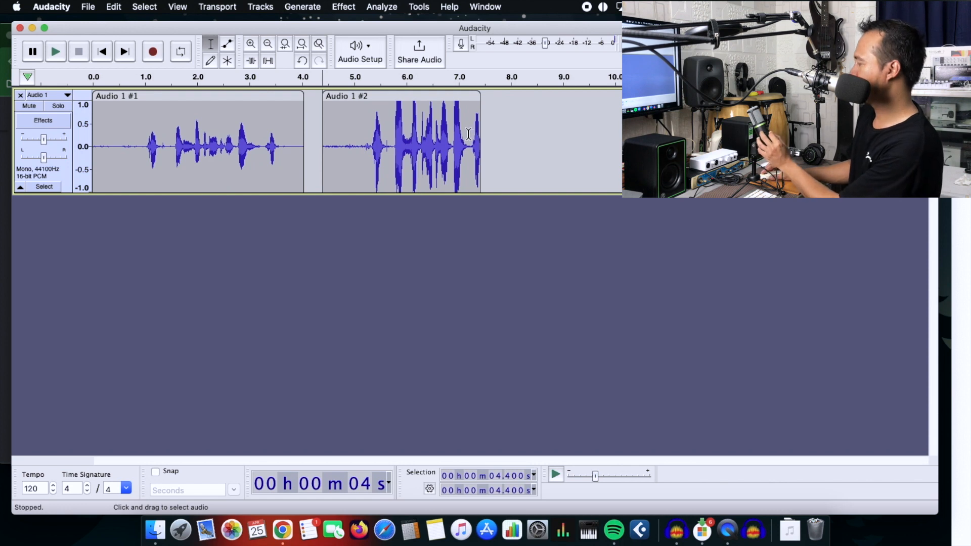
Step: Record a third voice clip about 3.2 seconds long, starting at about 7.8 seconds, and select the whole clip
{"action": "left_click", "coordinate": [154, 56]}
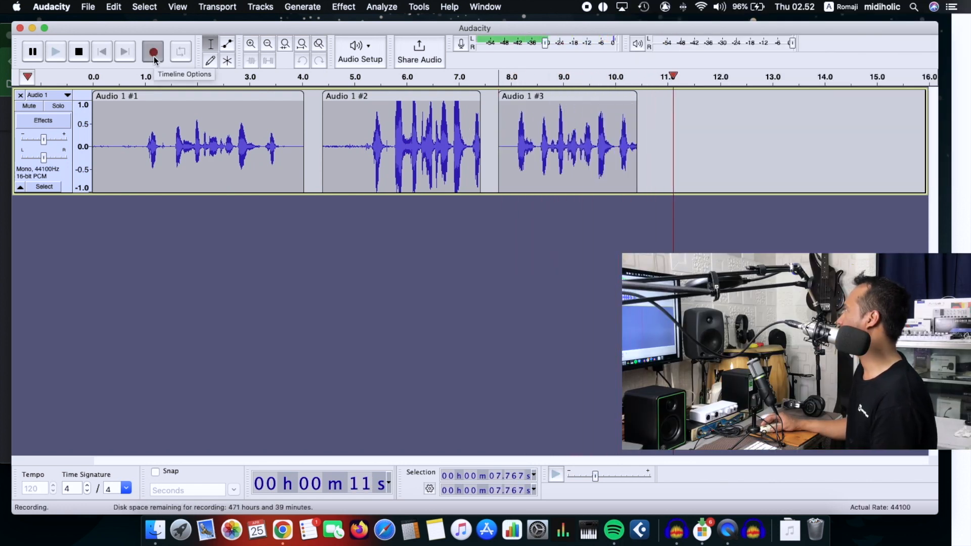
{"action": "key", "text": "space"}
{"action": "left_click", "coordinate": [600, 123]}
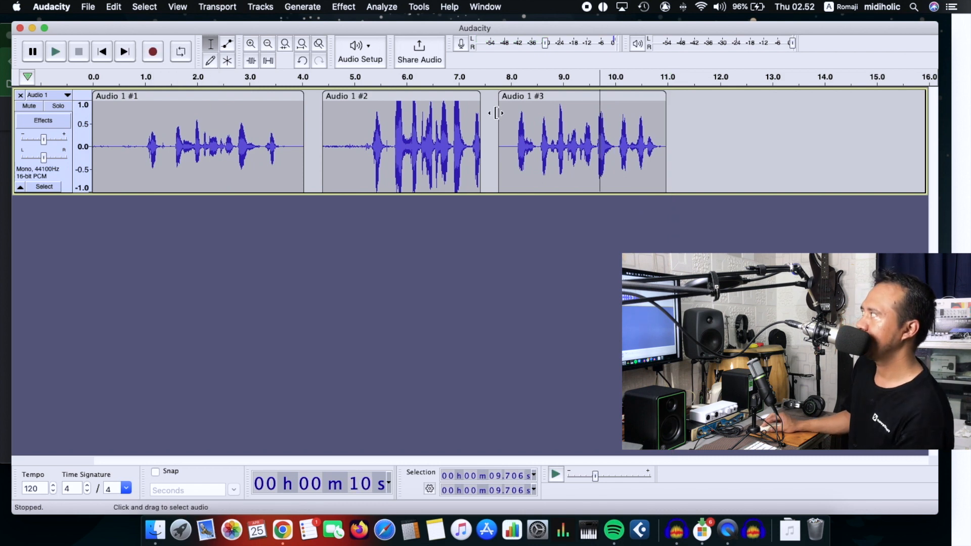
{"action": "left_click", "coordinate": [557, 96]}
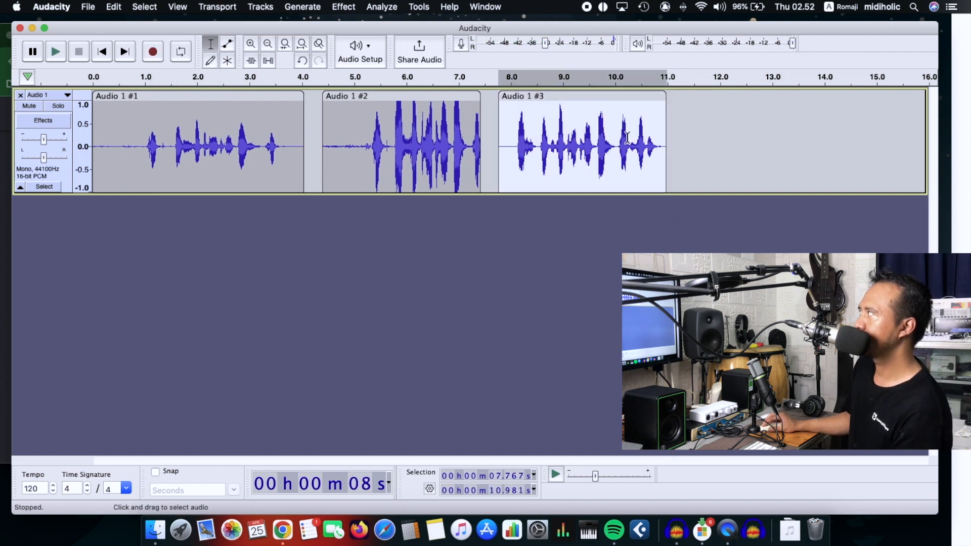
Step: Play back the first voice clip from about 0.5 seconds and stop the playback
{"action": "left_click", "coordinate": [132, 145]}
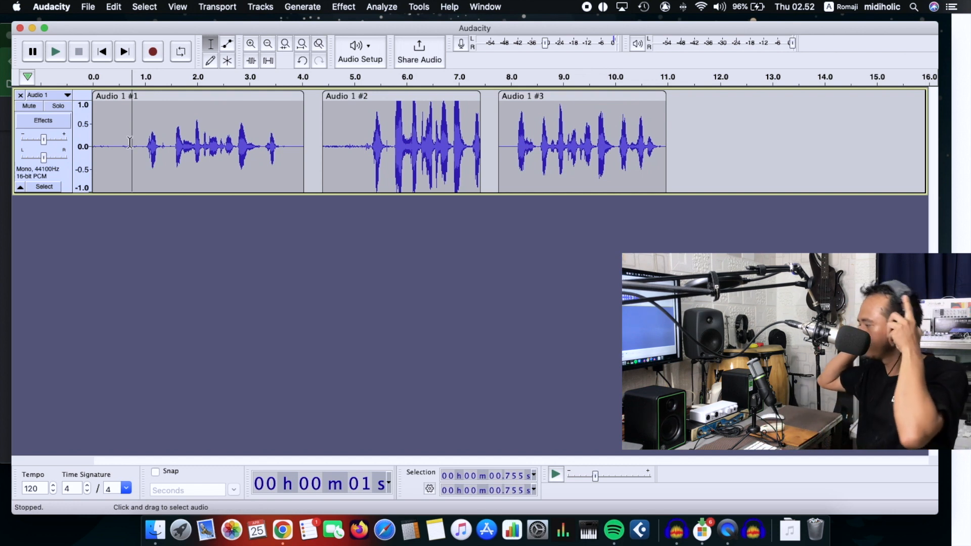
{"action": "left_click", "coordinate": [121, 146]}
{"action": "key", "text": "space"}
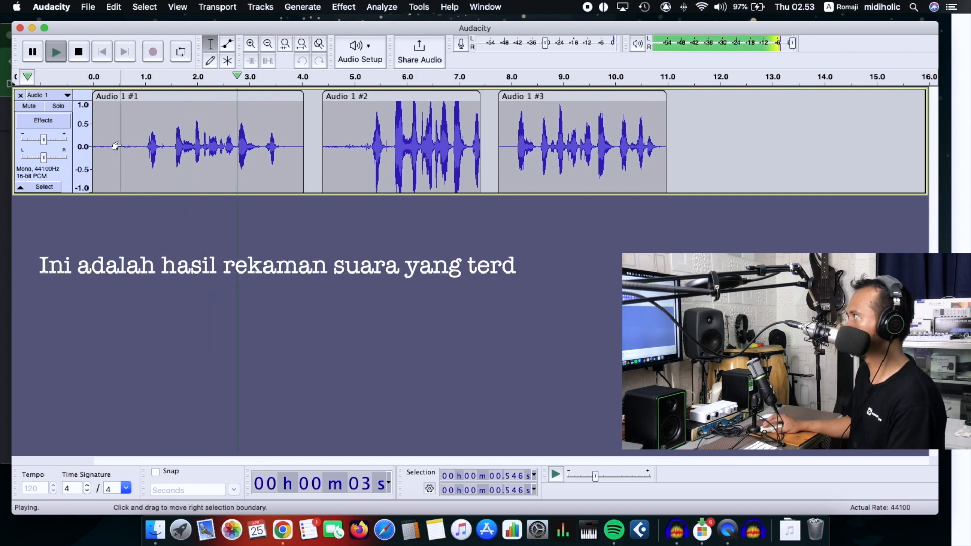
{"action": "key", "text": "space"}
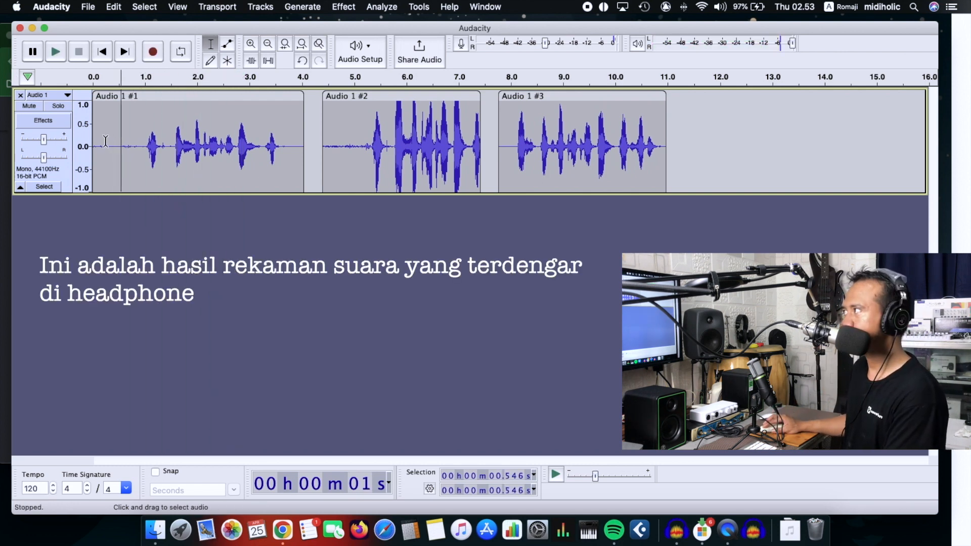
Step: Replay the first voice clip from about 0.2 seconds through to its end and stop the playback
{"action": "left_click", "coordinate": [105, 144]}
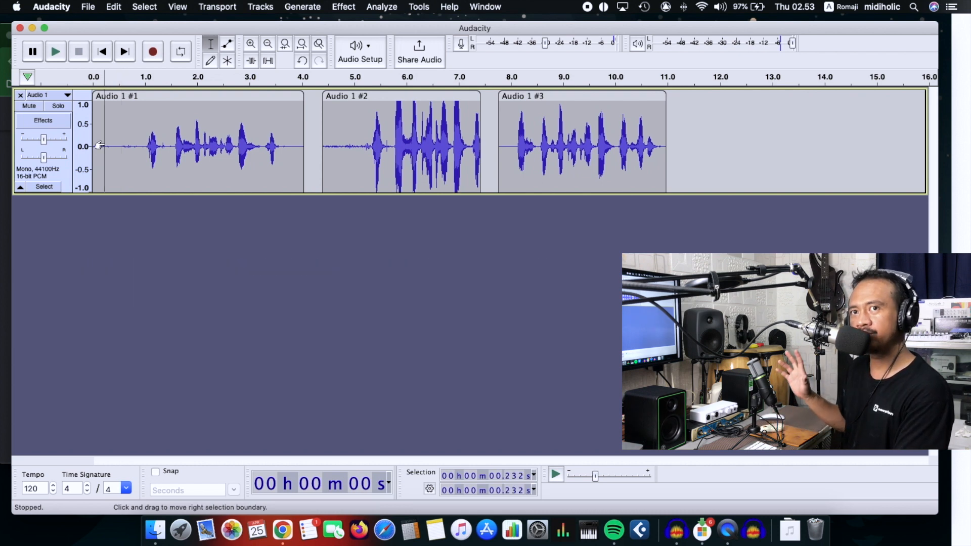
{"action": "key", "text": "space"}
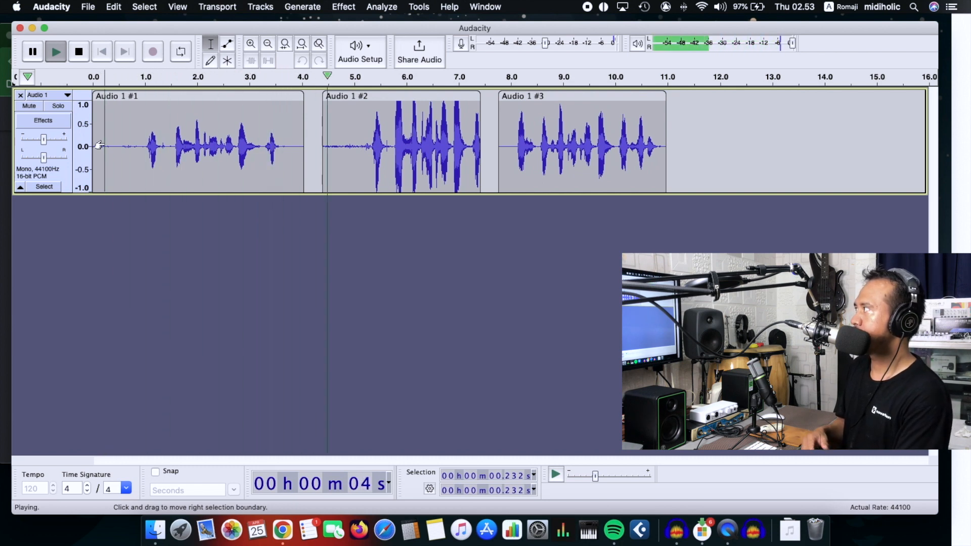
{"action": "key", "text": "space"}
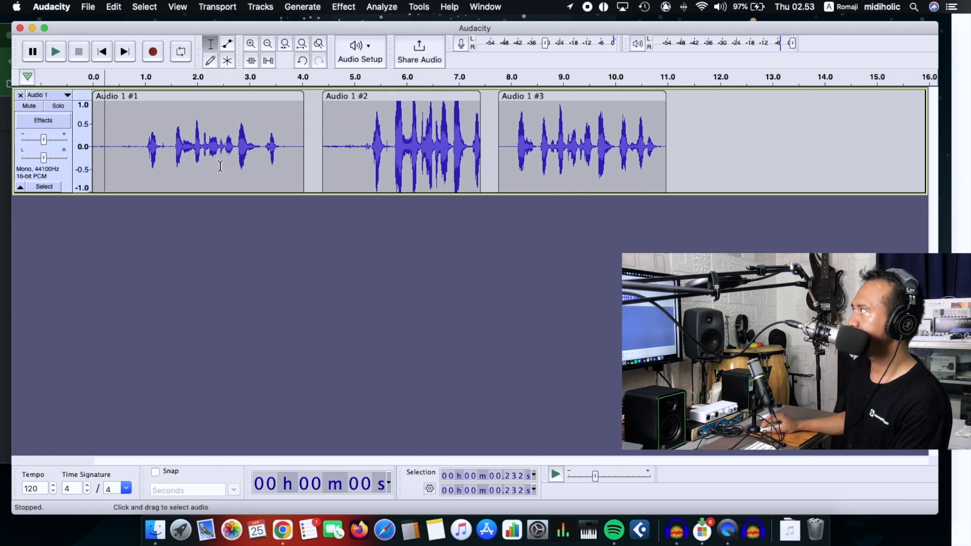
Step: Play back the second voice clip from about 4.6 seconds
{"action": "left_click", "coordinate": [401, 120]}
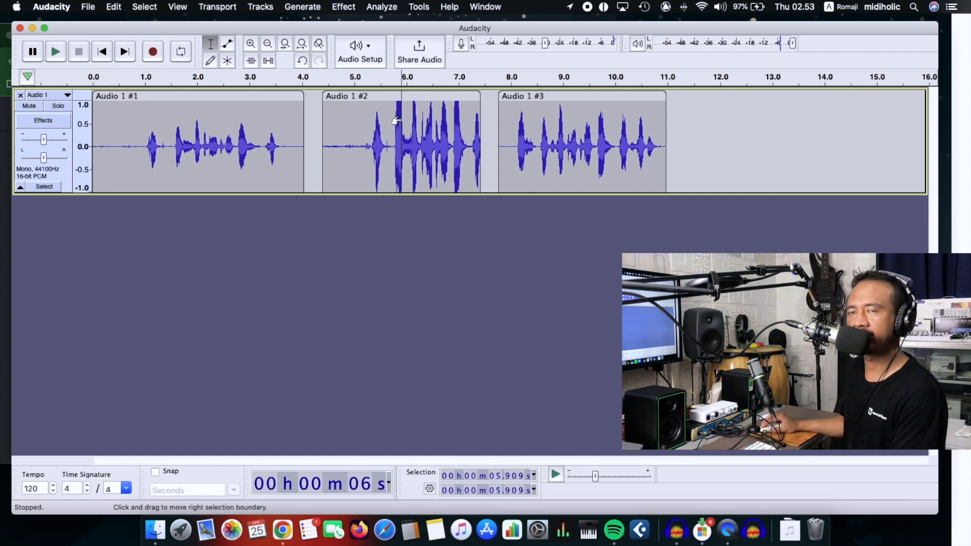
{"action": "left_click", "coordinate": [333, 147]}
{"action": "key", "text": "space"}
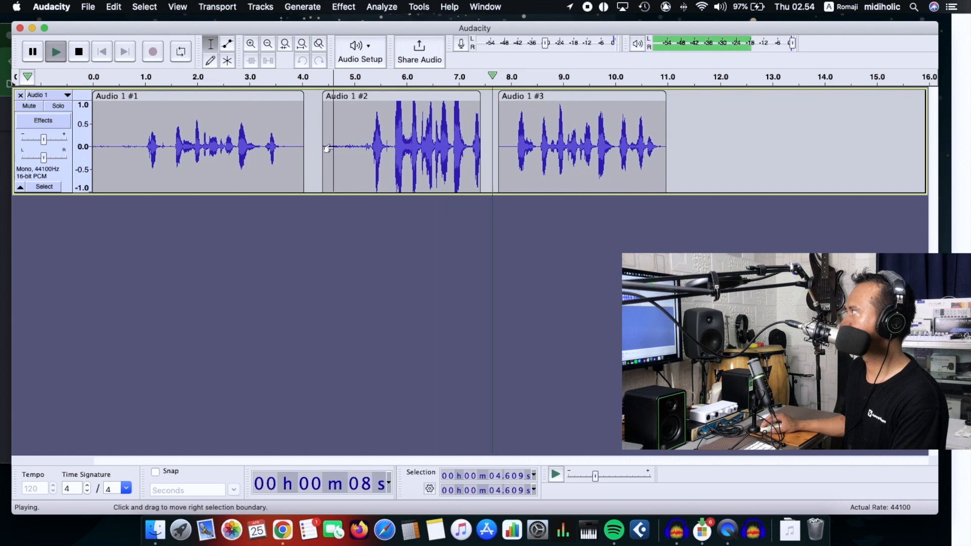
Step: Stop the second clip's playback, and play back the third voice clip from about 7.9 seconds through to its end
{"action": "key", "text": "space"}
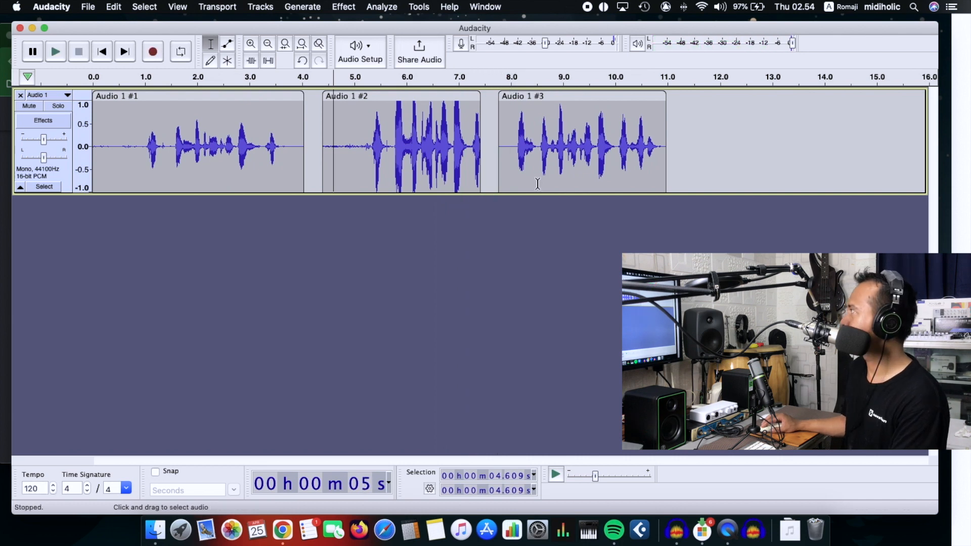
{"action": "left_click", "coordinate": [508, 146]}
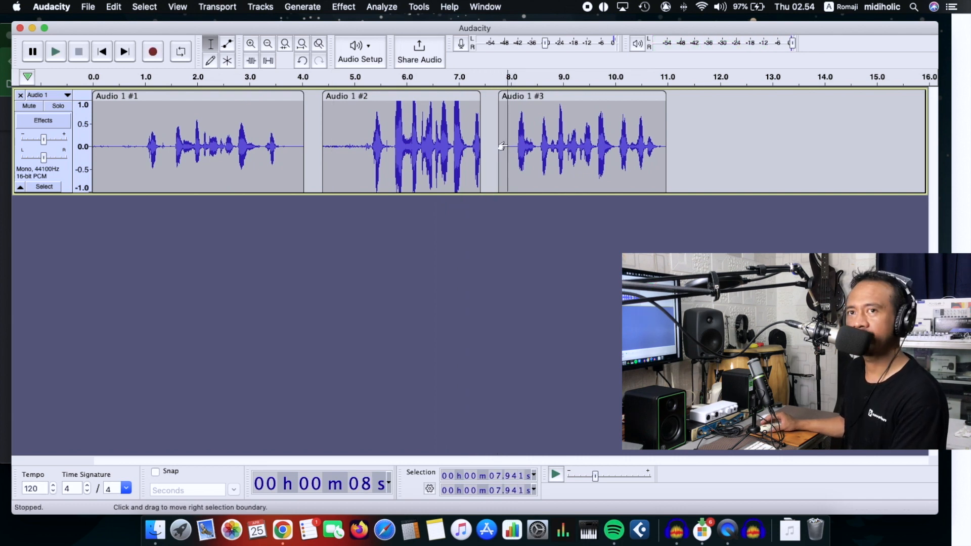
{"action": "key", "text": "space"}
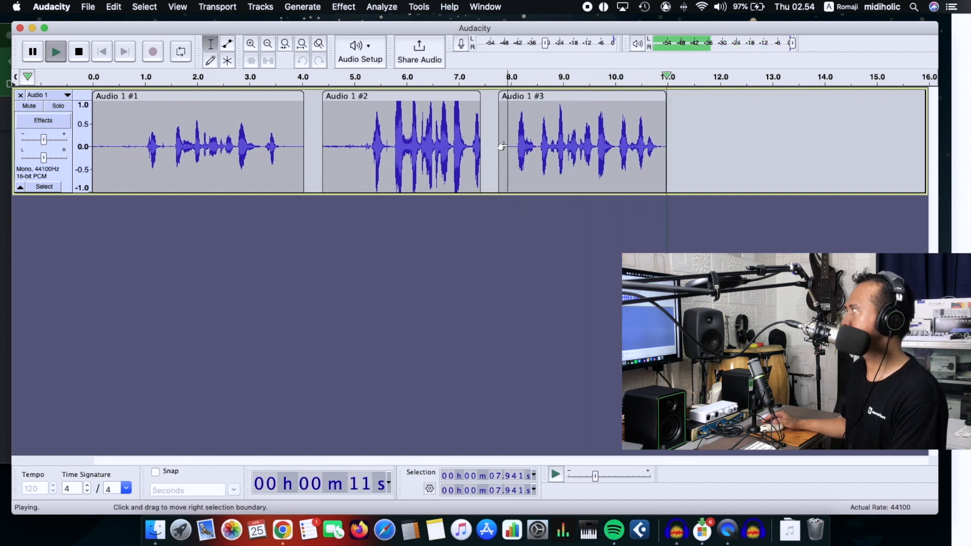
{"action": "key", "text": "space"}
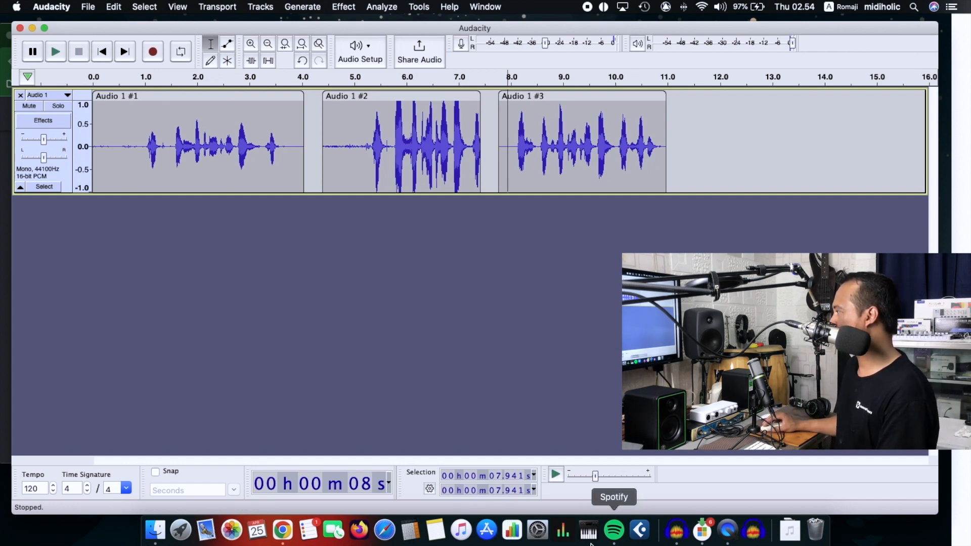
Step: Switch to the drama script PDF in Chrome and read the dialogue from Adegan 2 onwards
{"action": "left_click", "coordinate": [283, 530]}
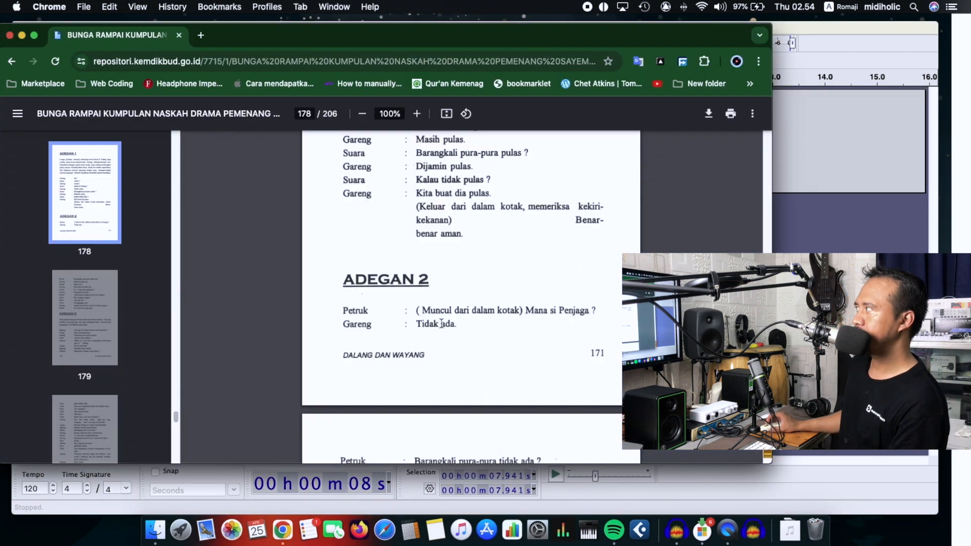
{"action": "scroll", "coordinate": [442, 323], "scroll_direction": "down", "scroll_amount": 5}
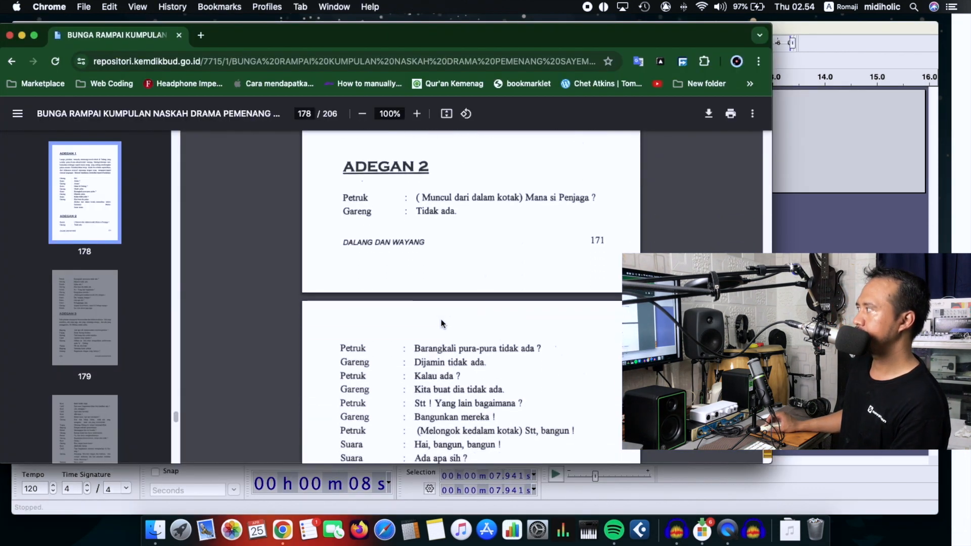
{"action": "scroll", "coordinate": [442, 324], "scroll_direction": "down", "scroll_amount": 1}
{"action": "scroll", "coordinate": [442, 324], "scroll_direction": "down", "scroll_amount": 1}
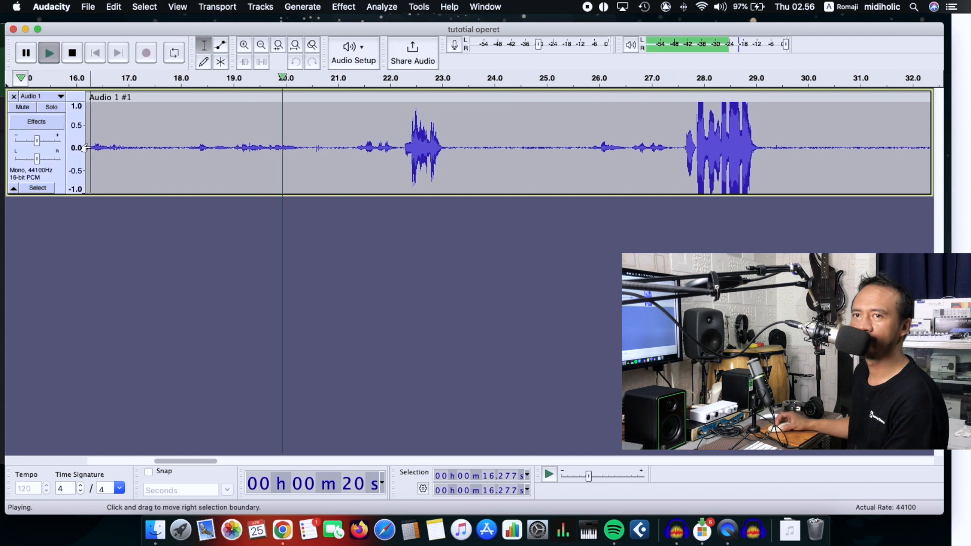
Step: Play back the "tutotial operet" recording from about 16.3 seconds and stop the playback
{"action": "key", "text": "space"}
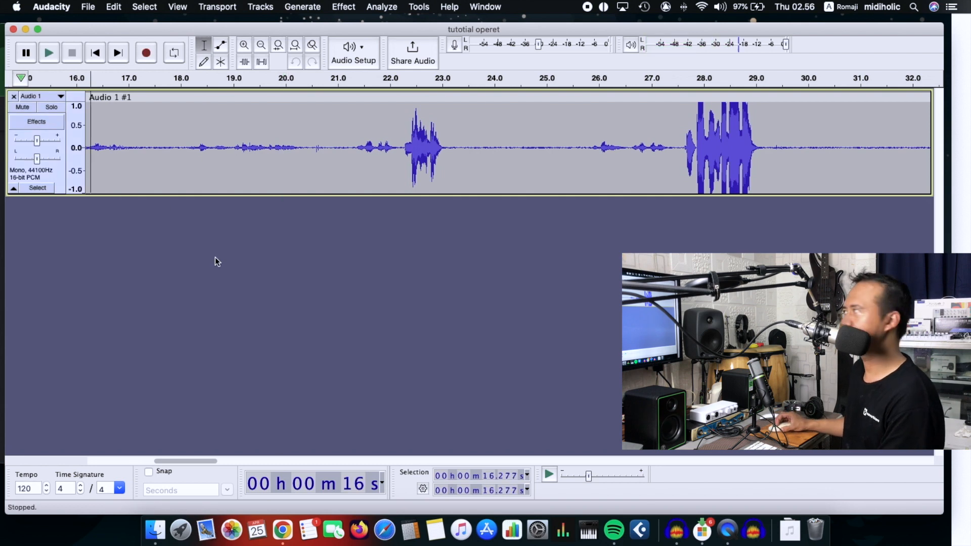
{"action": "left_click", "coordinate": [35, 460]}
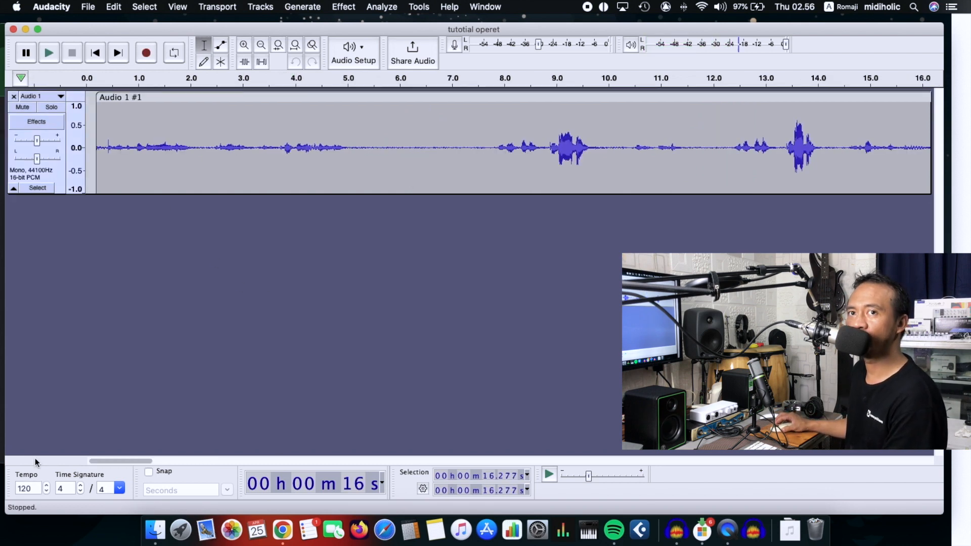
{"action": "key", "text": "space"}
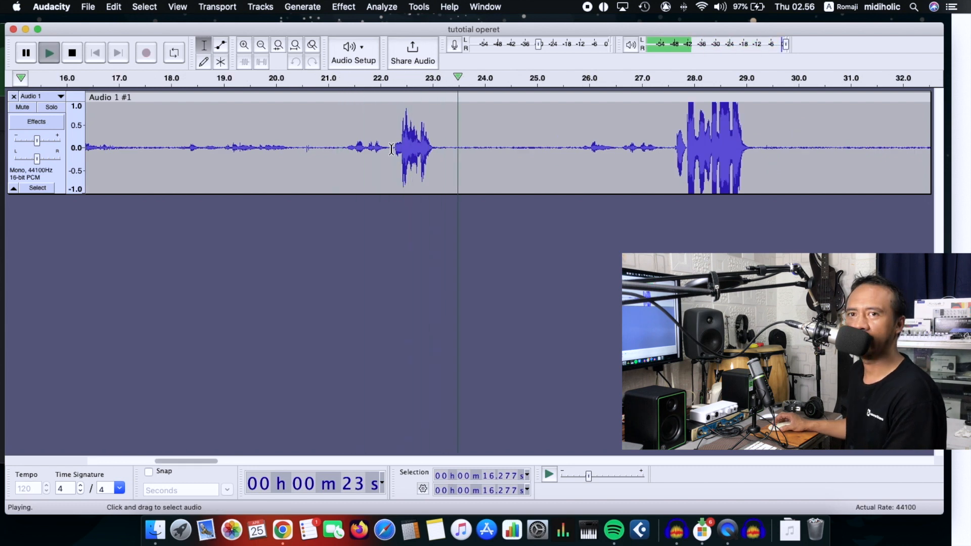
{"action": "key", "text": "space"}
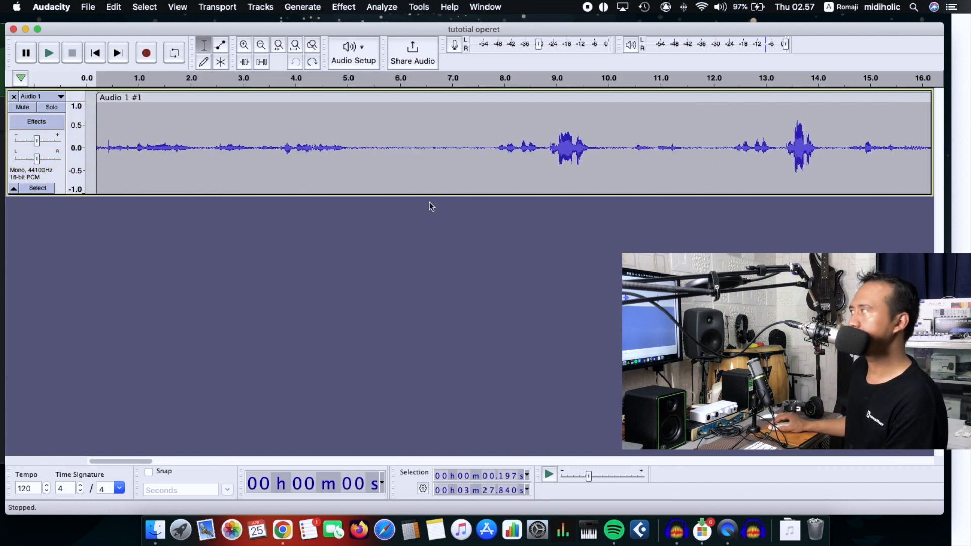
{"action": "left_click", "coordinate": [544, 146]}
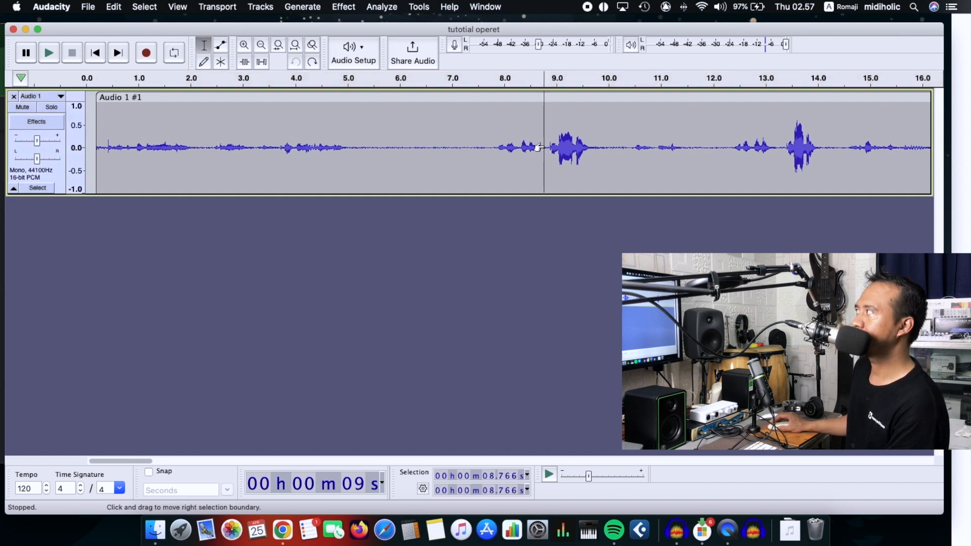
{"action": "right_click", "coordinate": [544, 145]}
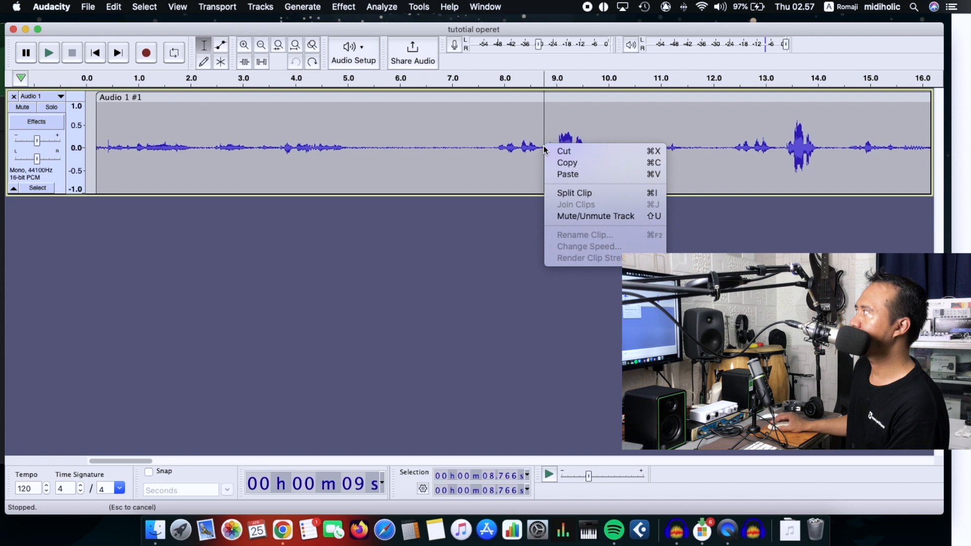
{"action": "left_click", "coordinate": [562, 193]}
{"action": "left_click", "coordinate": [474, 162]}
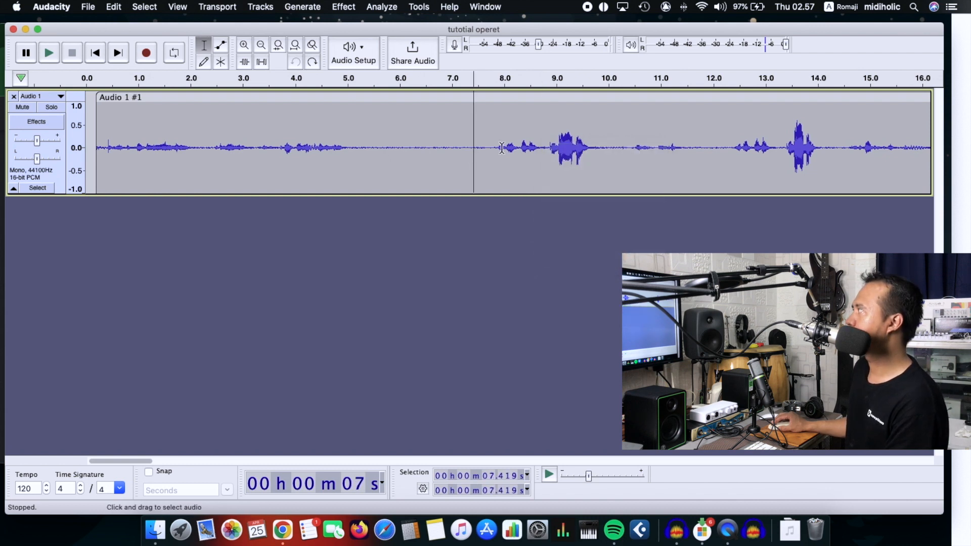
Step: Split the recording at 8.8 seconds, just before the first loud line, and delete the section before it
{"action": "left_click", "coordinate": [546, 148]}
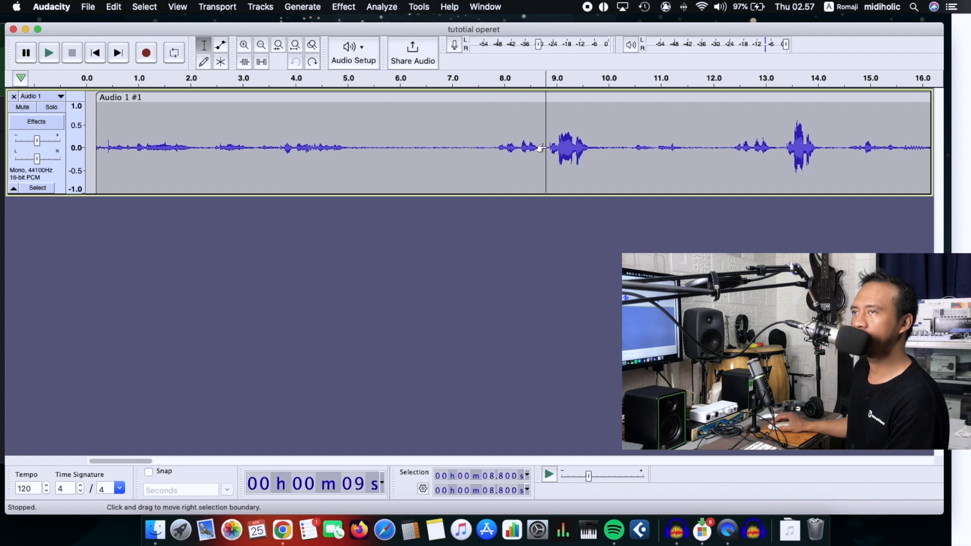
{"action": "right_click", "coordinate": [546, 148]}
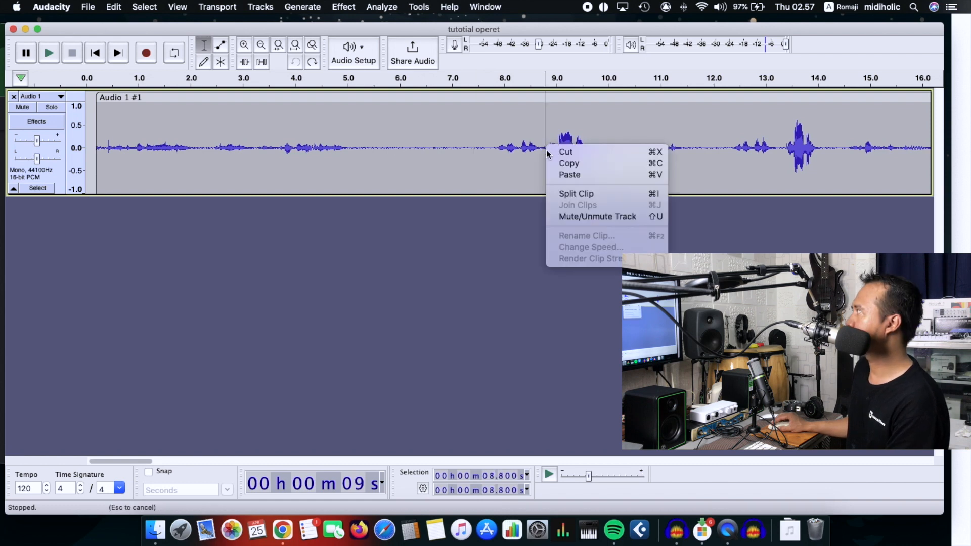
{"action": "left_click", "coordinate": [562, 195]}
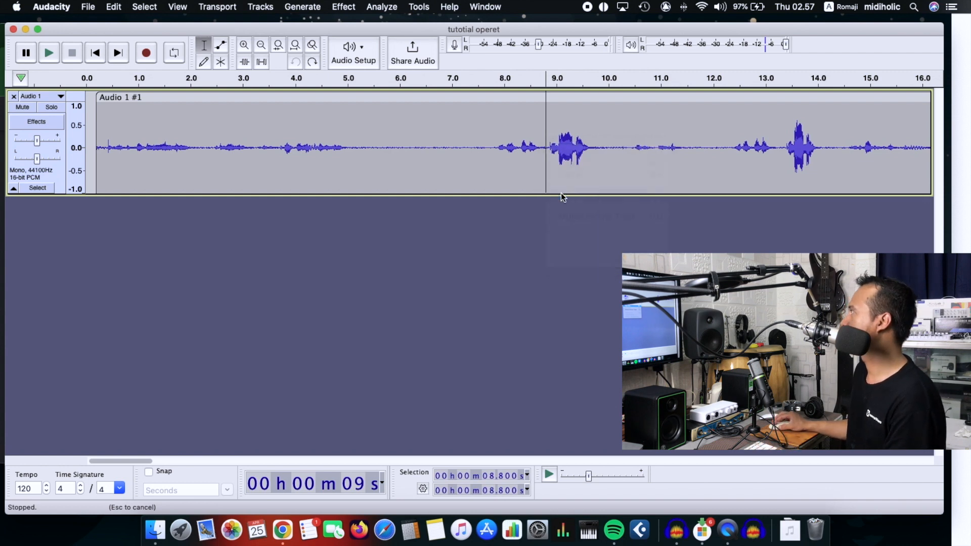
{"action": "left_click", "coordinate": [332, 94]}
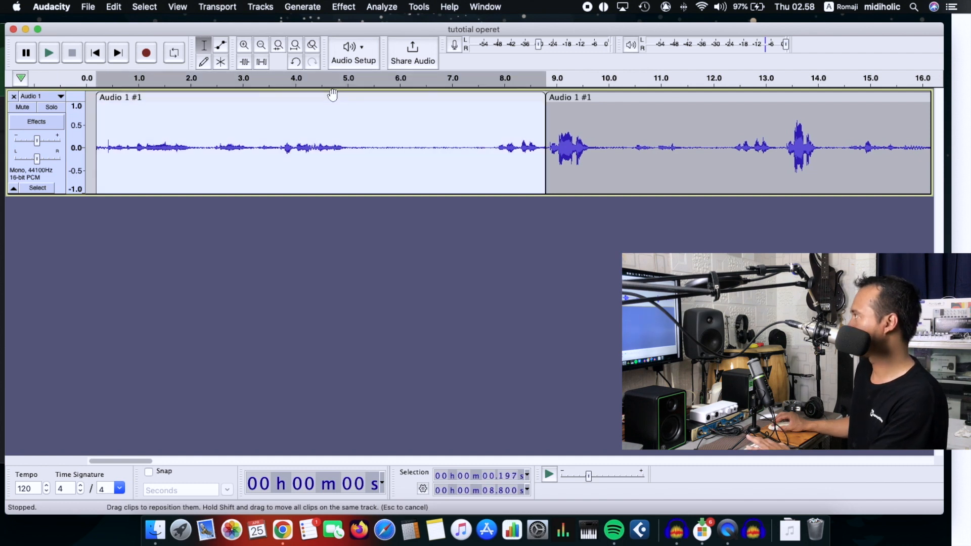
{"action": "key", "text": "Delete"}
Step: Move the remaining clip to start at about 2.3 seconds and preview it from about 3.25 seconds
{"action": "left_click_drag", "start_coordinate": [587, 96], "coordinate": [248, 99]}
{"action": "left_click", "coordinate": [255, 151]}
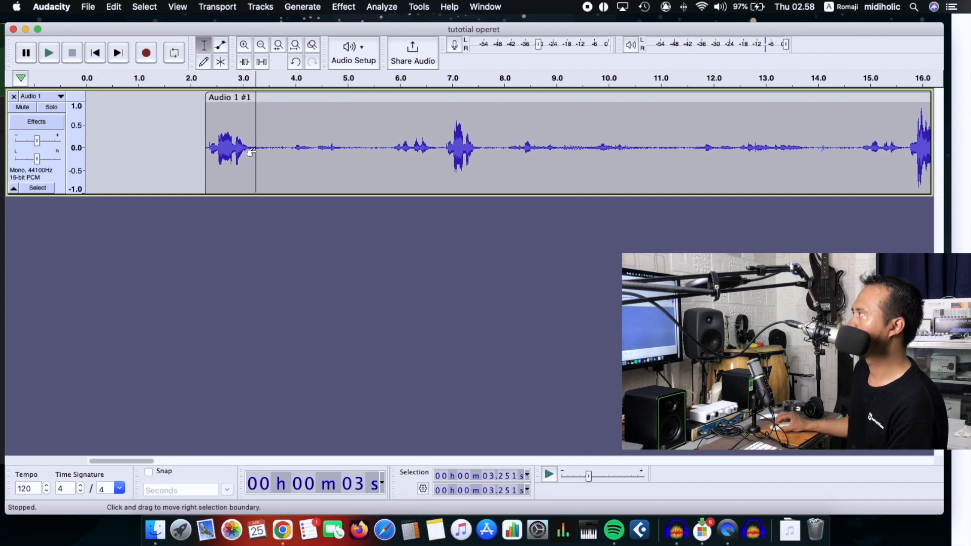
{"action": "key", "text": "space"}
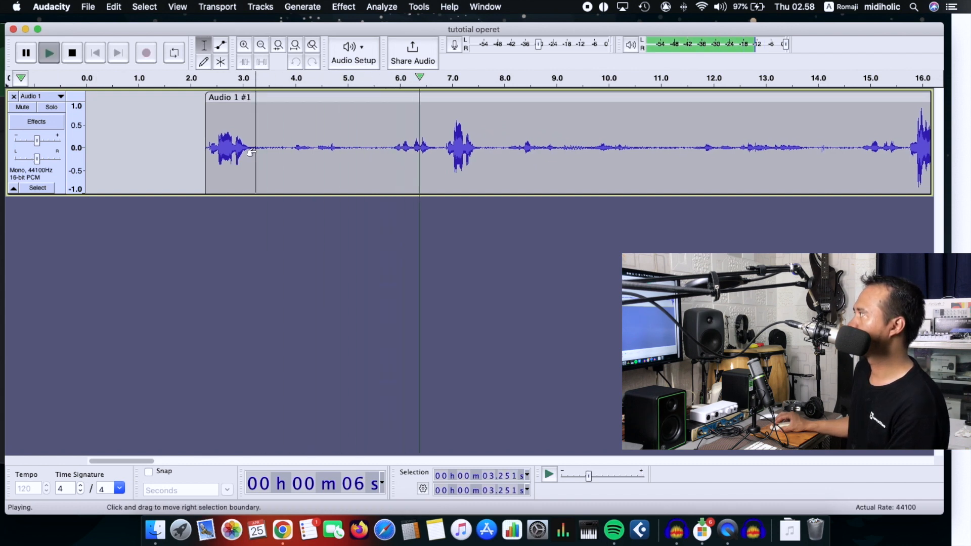
{"action": "key", "text": "space"}
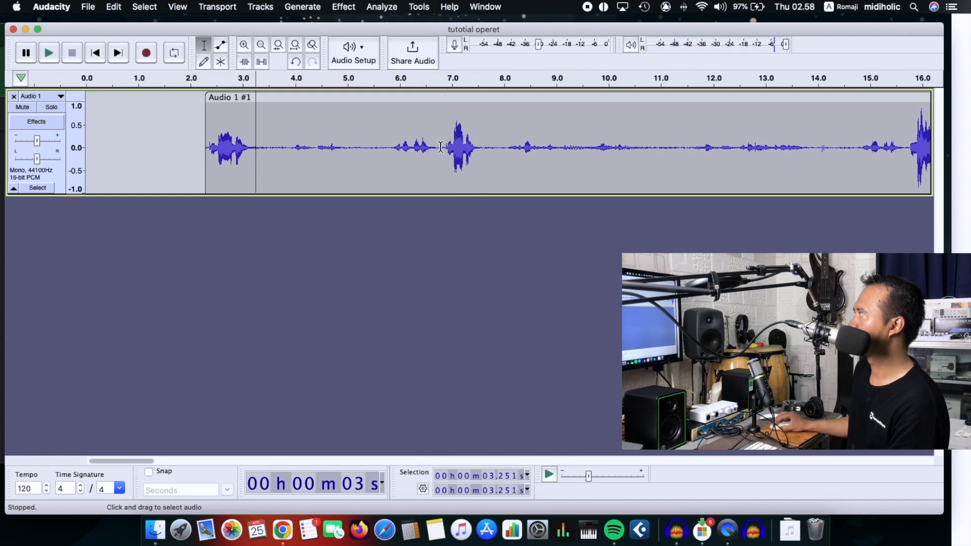
Step: Cut out the section between about 3.2 and 6.8 seconds and move the following clip to start at about 3.6 seconds
{"action": "left_click", "coordinate": [443, 146]}
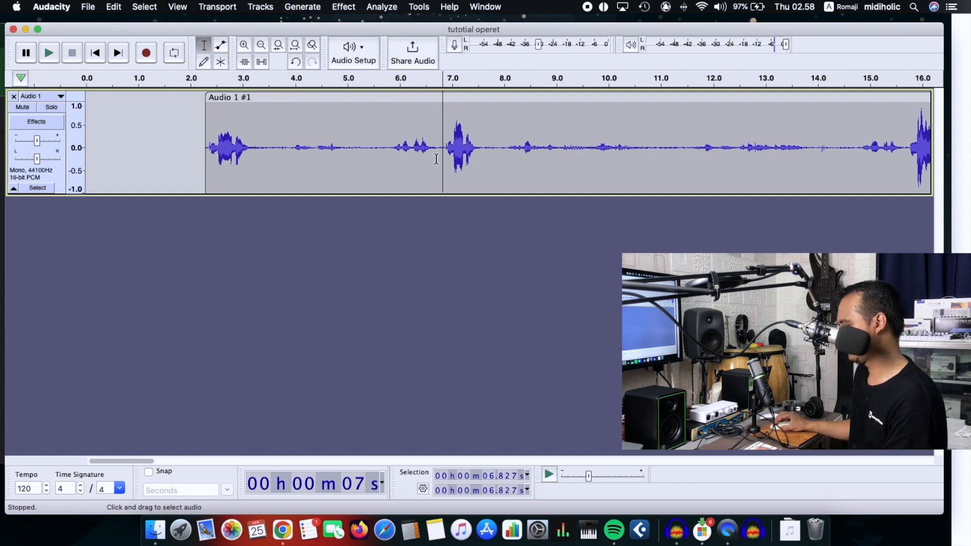
{"action": "key", "text": "super+i"}
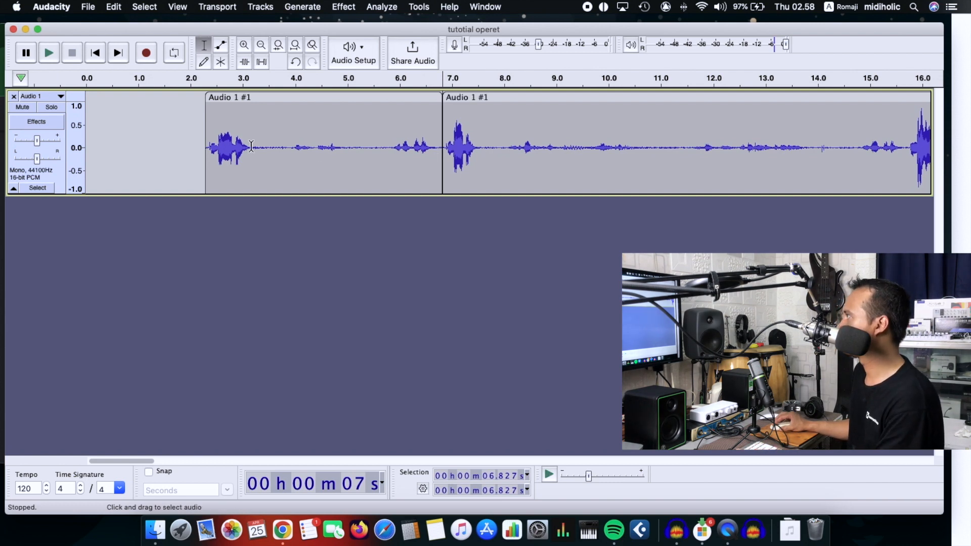
{"action": "left_click", "coordinate": [254, 146]}
{"action": "key", "text": "super+i"}
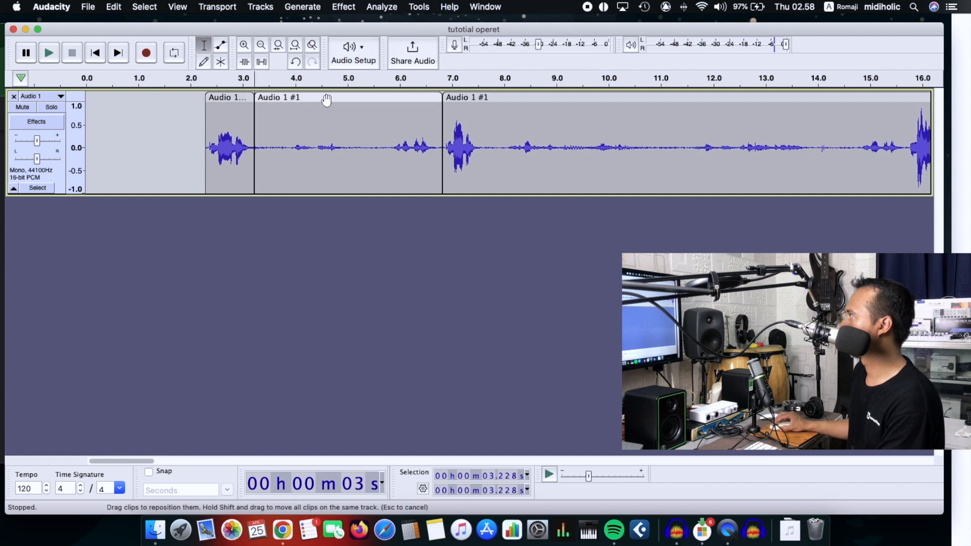
{"action": "left_click", "coordinate": [329, 99]}
{"action": "key", "text": "BackSpace"}
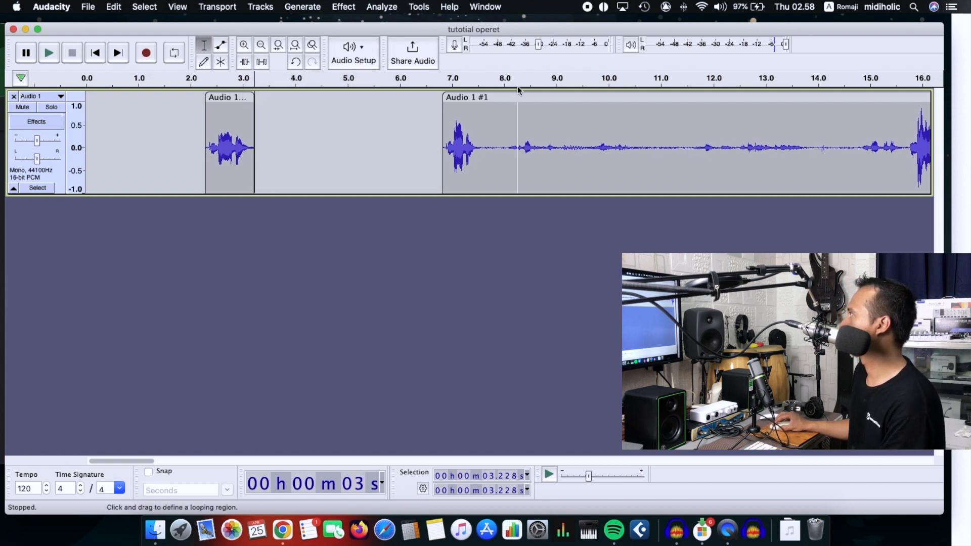
{"action": "left_click_drag", "start_coordinate": [509, 97], "coordinate": [337, 108]}
Step: Cut out the section between about 4.3 and 12.4 seconds and move the following clip to start at about 4.7 seconds
{"action": "left_click", "coordinate": [314, 149]}
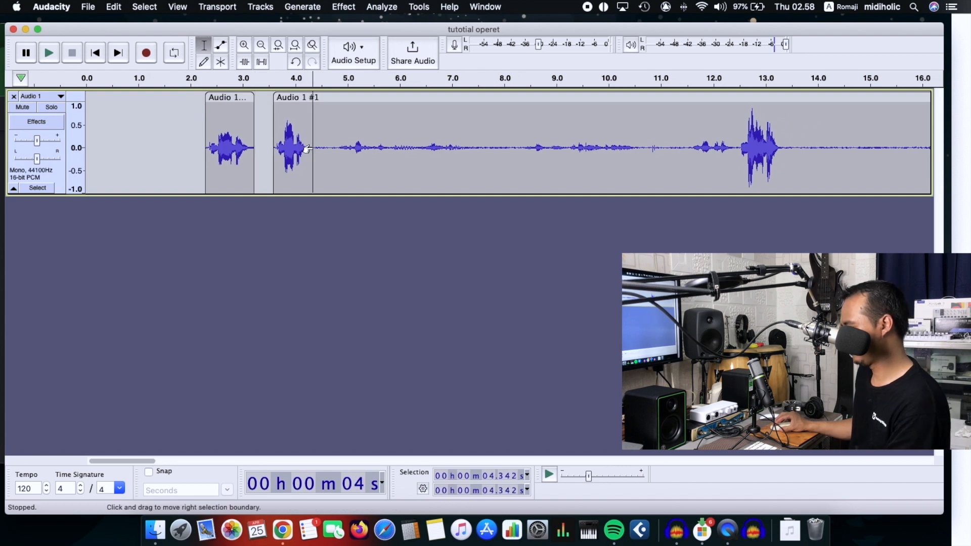
{"action": "key", "text": "super+i"}
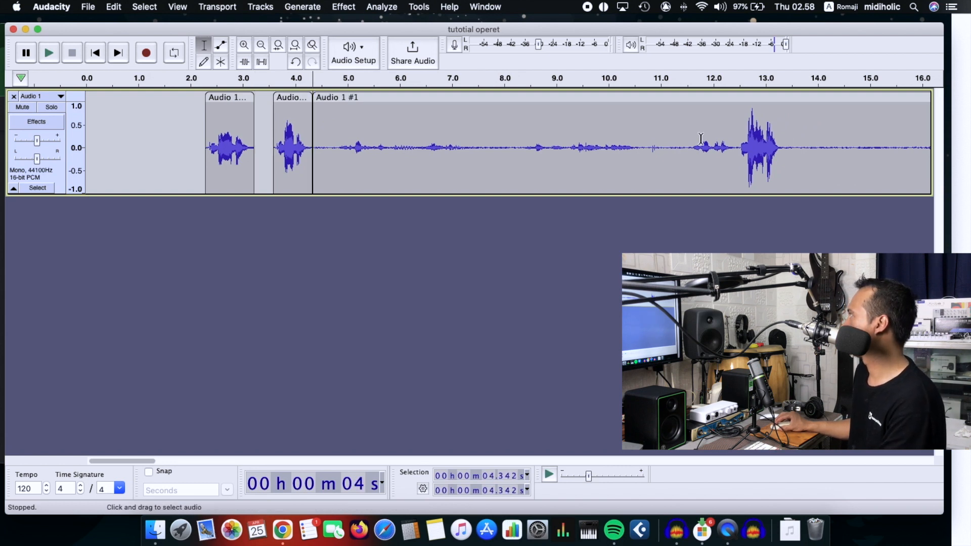
{"action": "left_click", "coordinate": [736, 147]}
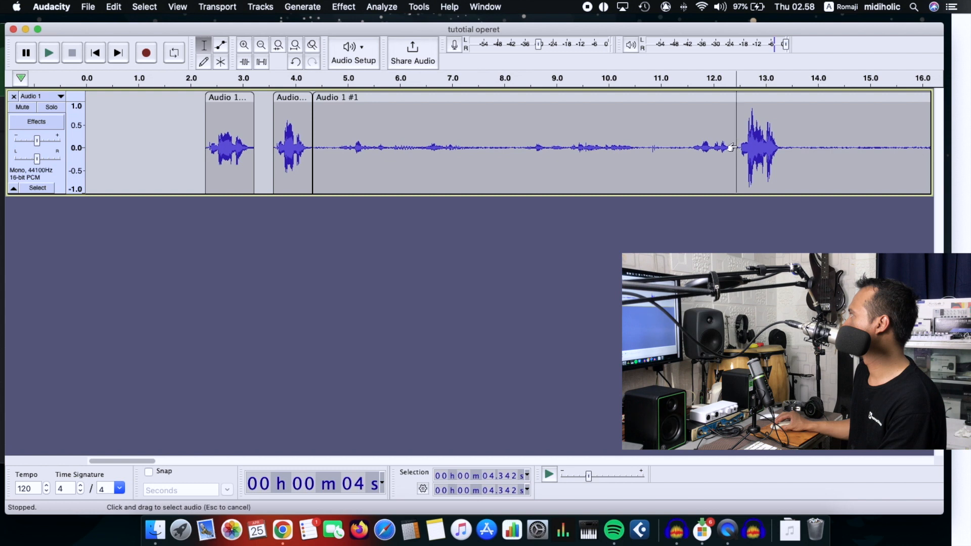
{"action": "key", "text": "super+i"}
{"action": "left_click", "coordinate": [700, 99]}
{"action": "key", "text": "Delete"}
{"action": "left_click_drag", "start_coordinate": [804, 99], "coordinate": [399, 124]}
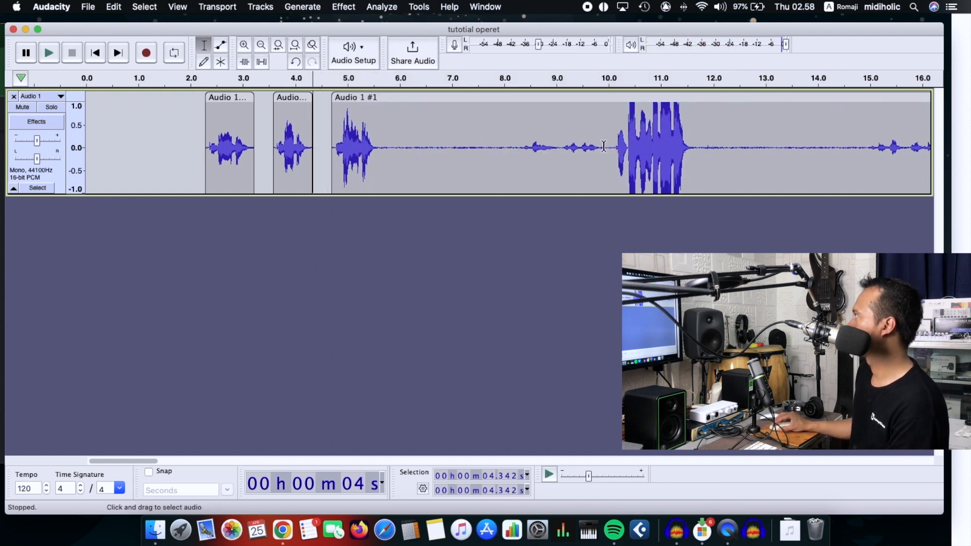
Step: Cut out the section between about 5.6 and 10 seconds and move the following clip to start at about 5.9 seconds
{"action": "left_click", "coordinate": [567, 147]}
{"action": "left_click", "coordinate": [609, 146]}
{"action": "key", "text": "super+i"}
{"action": "left_click", "coordinate": [381, 147]}
Step: Cut out the section between about 7.6 and 13.1 seconds and move the following clip to start at about 7.8 seconds
{"action": "key", "text": "super+i"}
{"action": "left_click", "coordinate": [430, 98]}
{"action": "key", "text": "Delete"}
{"action": "left_click_drag", "start_coordinate": [651, 98], "coordinate": [439, 97]}
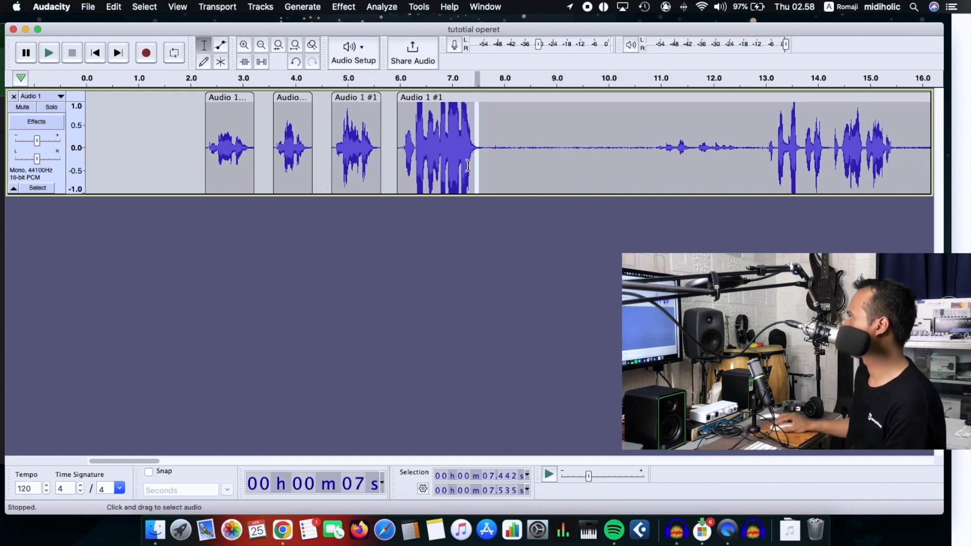
{"action": "left_click", "coordinate": [484, 122]}
{"action": "key", "text": "super+i"}
{"action": "left_click_drag", "start_coordinate": [486, 121], "coordinate": [770, 121]}
{"action": "left_click_drag", "start_coordinate": [796, 98], "coordinate": [521, 98]}
Step: Preview the fifth clip from about 8 seconds, and split it at about 10.3 seconds to delete the unwanted section after it
{"action": "left_click", "coordinate": [504, 122]}
{"action": "key", "text": "space"}
Step: Preview the rest of the recording from about 21.7 seconds to find the next spoken line
{"action": "key", "text": "space"}
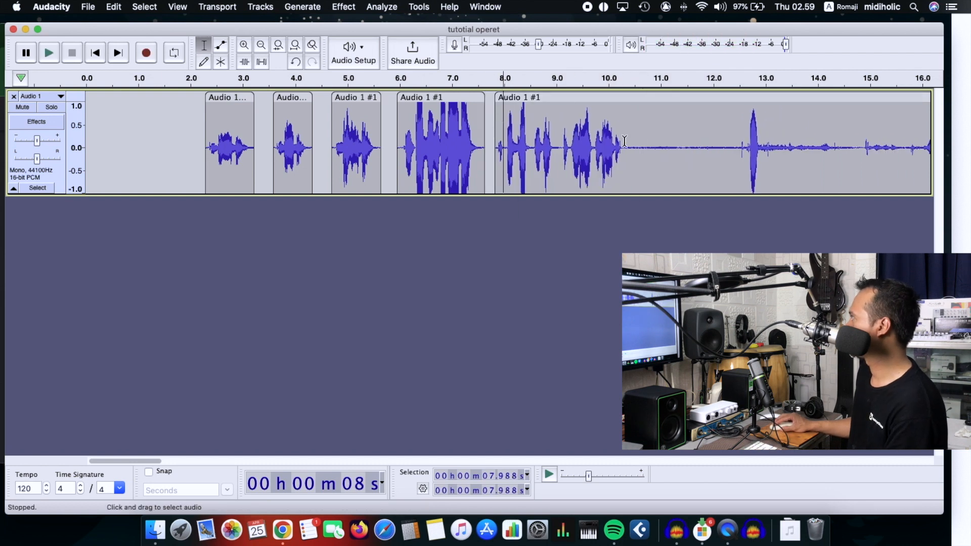
{"action": "left_click", "coordinate": [625, 141]}
{"action": "key", "text": "super+i"}
{"action": "left_click", "coordinate": [718, 97]}
{"action": "key", "text": "Delete"}
{"action": "left_click", "coordinate": [615, 119]}
{"action": "key", "text": "space"}
{"action": "left_click_drag", "start_coordinate": [107, 463], "coordinate": [163, 465]}
{"action": "left_click", "coordinate": [596, 154]}
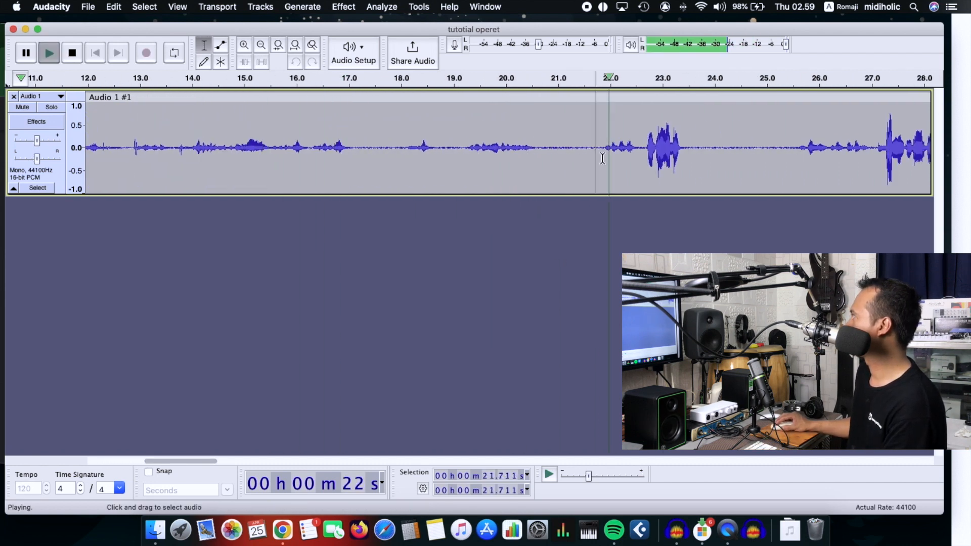
{"action": "key", "text": "space"}
Step: Split the recording at about 22.6 seconds, just before the spoken line, and delete the section before it
{"action": "left_click", "coordinate": [579, 152]}
{"action": "left_click", "coordinate": [644, 147]}
{"action": "key", "text": "super+i"}
{"action": "left_click", "coordinate": [600, 99]}
{"action": "key", "text": "Delete"}
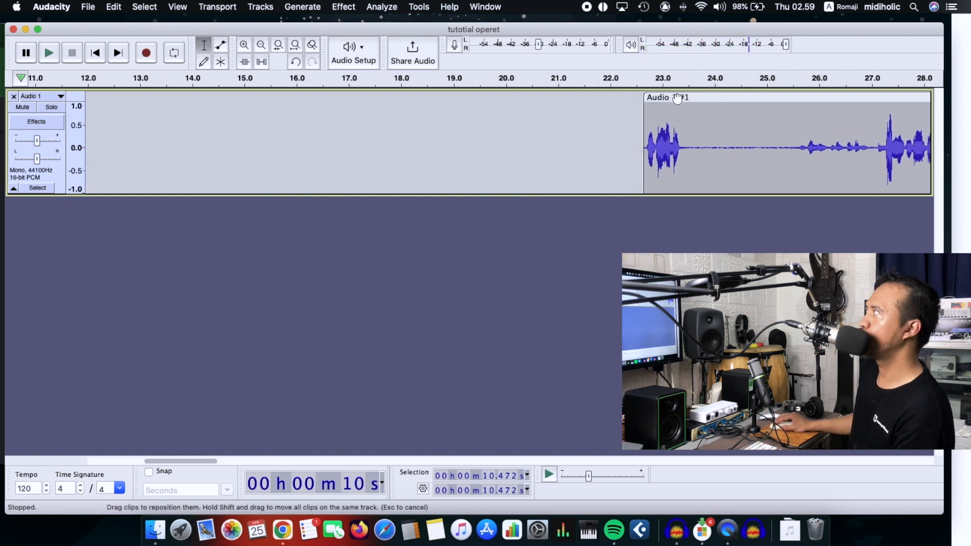
Step: Move the remaining clip earlier to start at about 10.6 seconds, close behind the clip ending at about 10.3 seconds
{"action": "left_click_drag", "start_coordinate": [681, 98], "coordinate": [205, 253]}
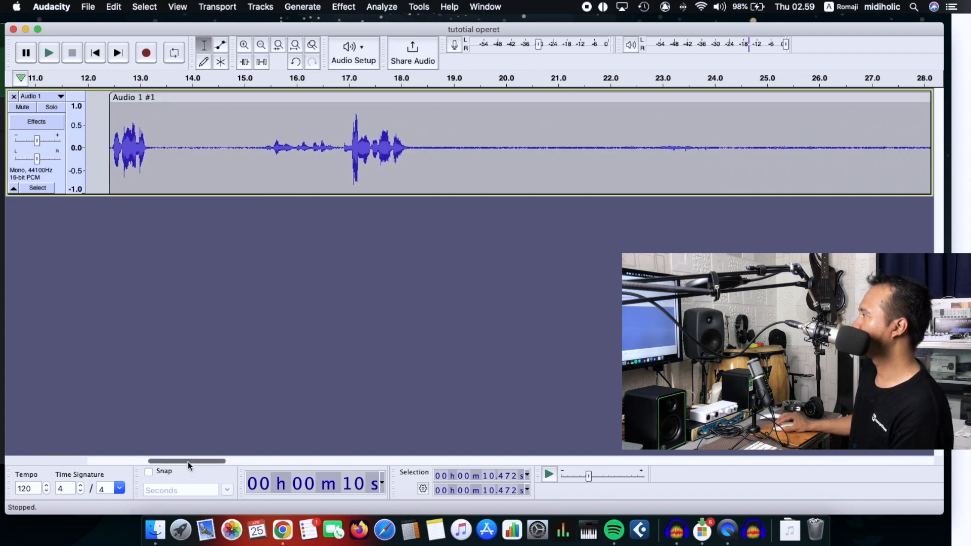
{"action": "left_click_drag", "start_coordinate": [187, 463], "coordinate": [167, 461]}
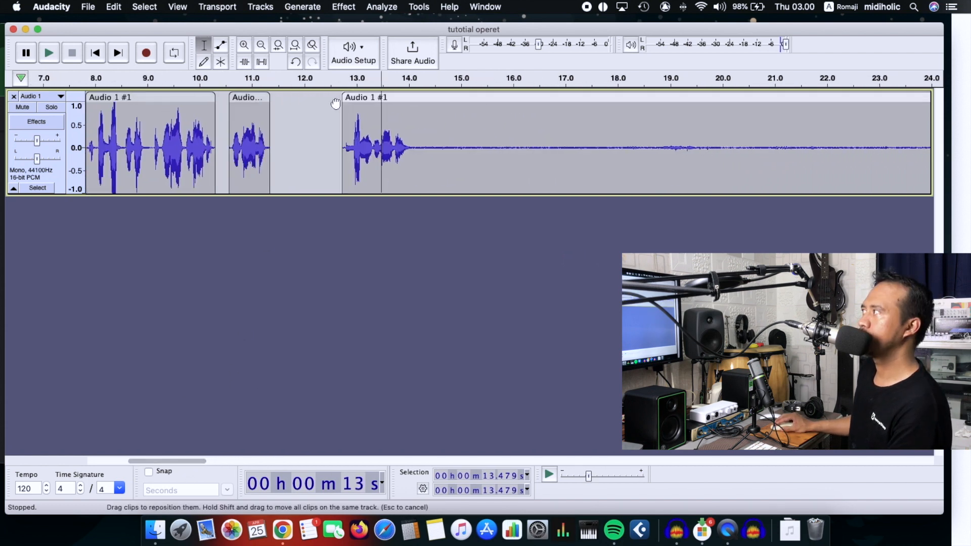
{"action": "left_click_drag", "start_coordinate": [349, 99], "coordinate": [307, 98]}
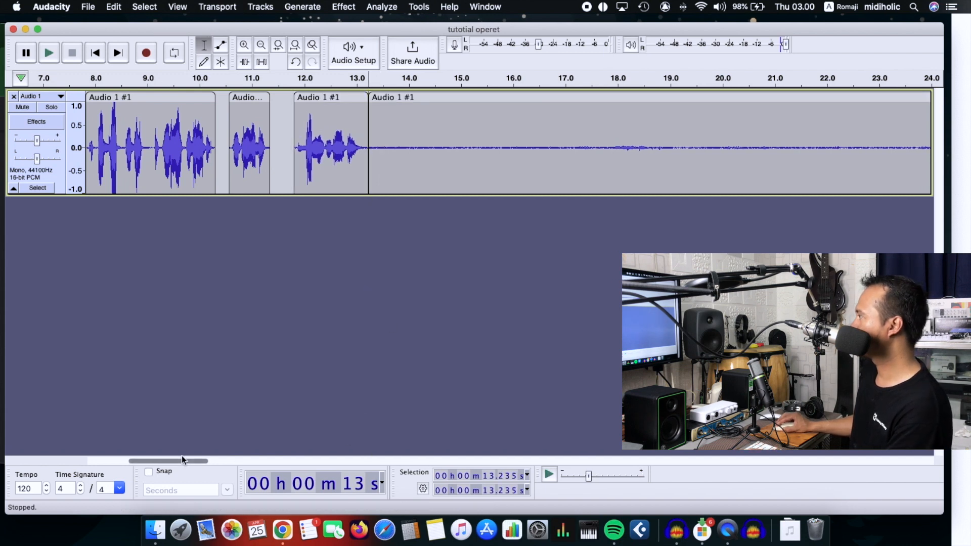
Step: Move the clip at about 36.9 seconds to start at about 13.3 seconds, and preview it from about 14.2 seconds
{"action": "left_click_drag", "start_coordinate": [184, 461], "coordinate": [328, 452]}
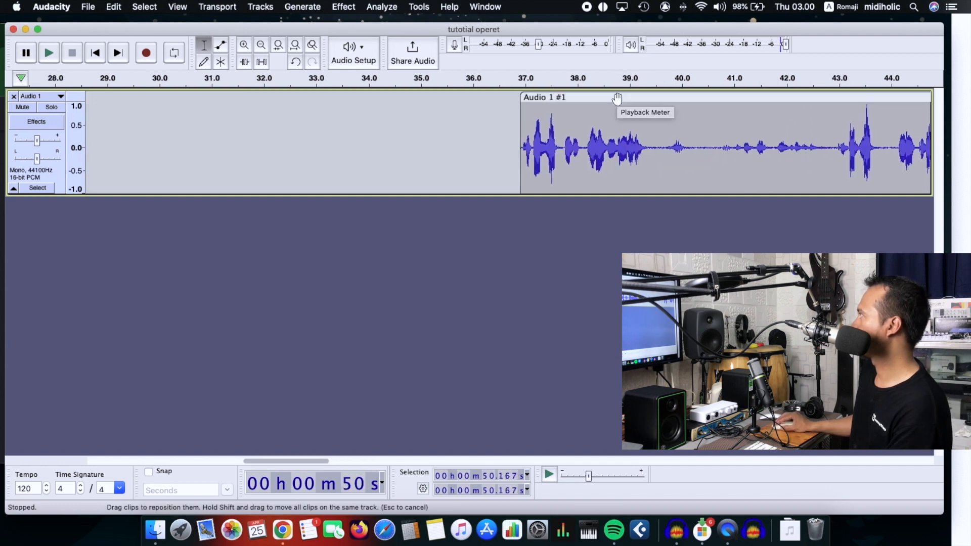
{"action": "left_click_drag", "start_coordinate": [618, 97], "coordinate": [711, 81]}
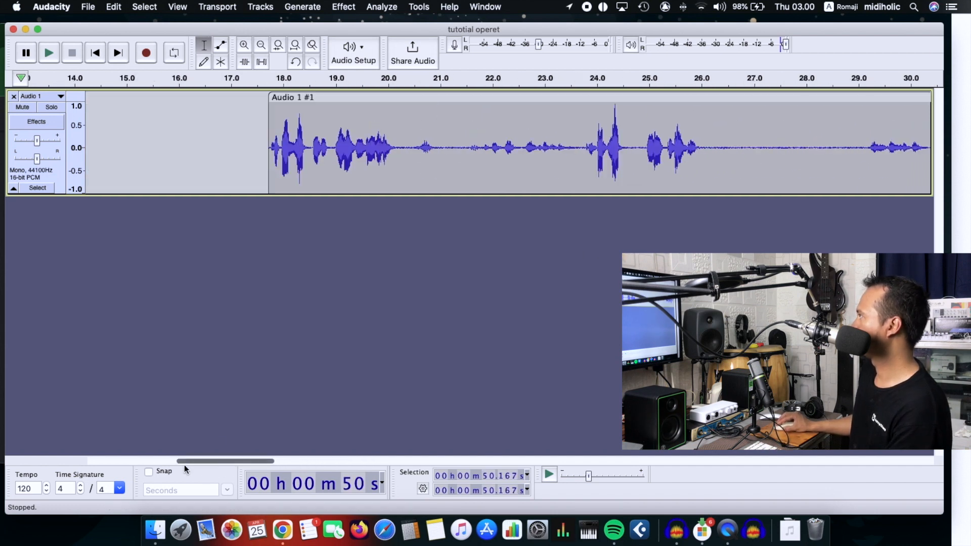
{"action": "left_click_drag", "start_coordinate": [184, 464], "coordinate": [151, 461]}
{"action": "left_click", "coordinate": [390, 152]}
{"action": "key", "text": "space"}
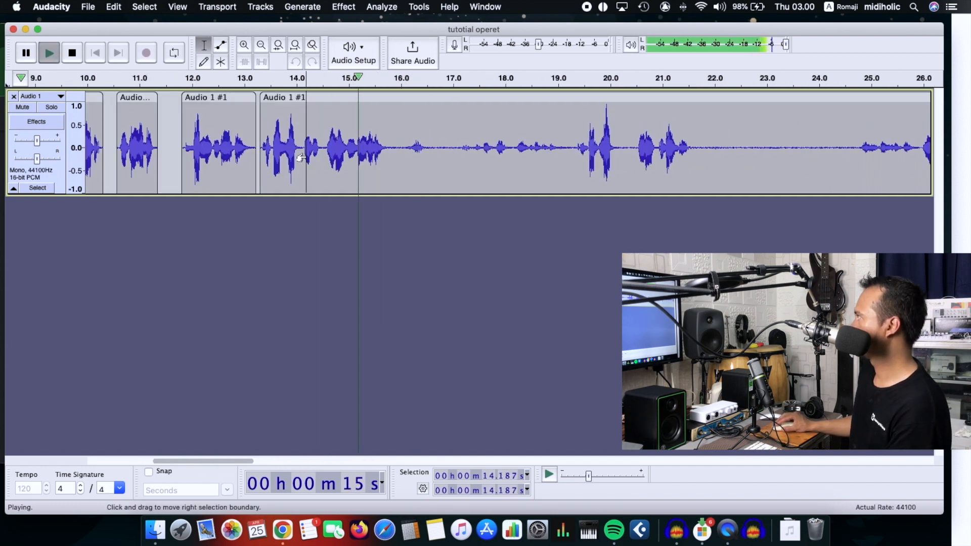
{"action": "key", "text": "space"}
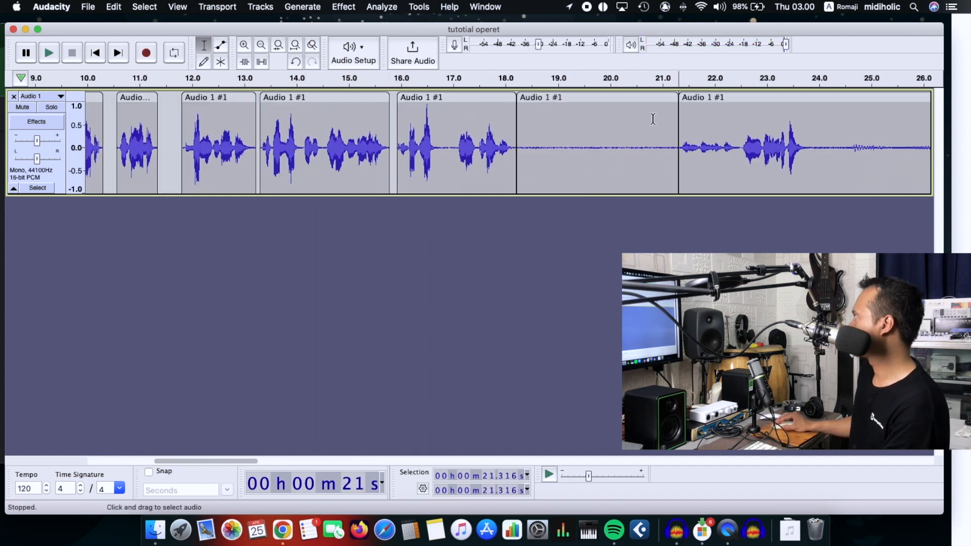
Step: Move the clip at about 21.3 seconds earlier, close behind the clip that ends at about 18.2 seconds
{"action": "left_click_drag", "start_coordinate": [746, 99], "coordinate": [593, 108]}
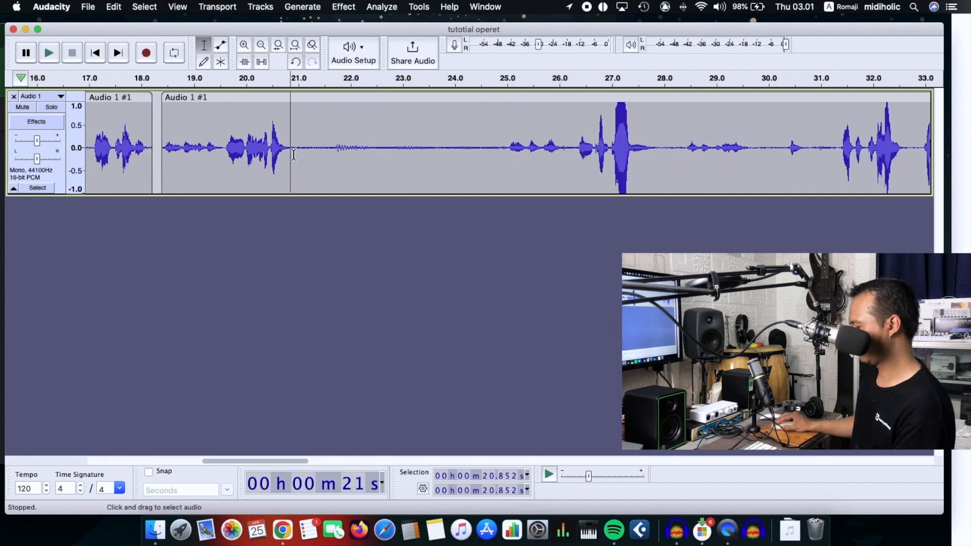
{"action": "key", "text": "space"}
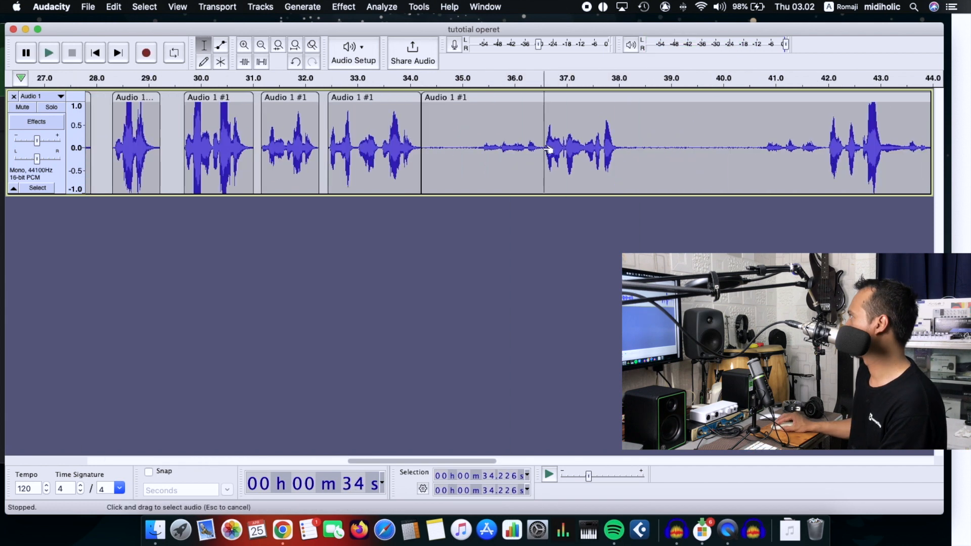
Step: Split the recording at about 36.6 seconds and delete the section between about 34.2 and 36.6 seconds
{"action": "key", "text": "super+i"}
{"action": "left_click", "coordinate": [527, 100]}
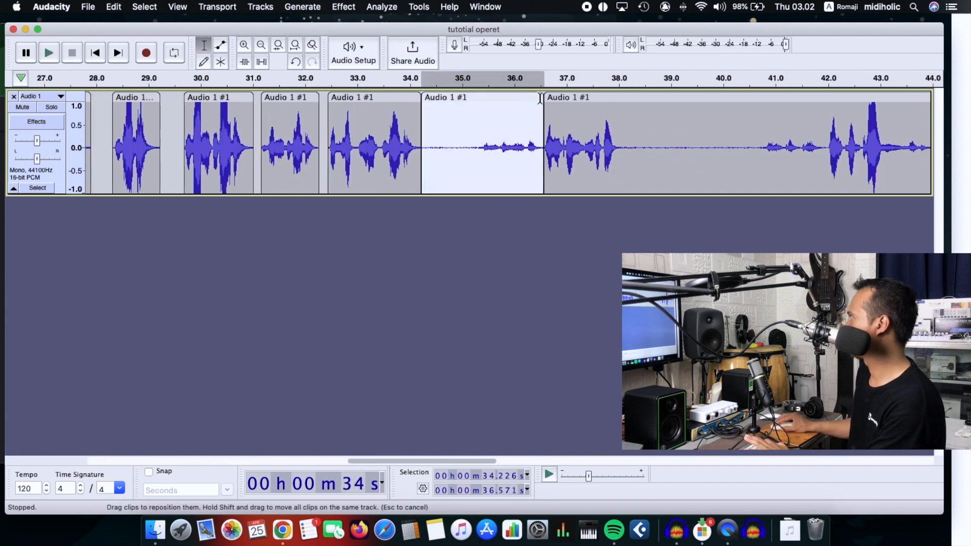
{"action": "key", "text": "Delete"}
Step: Move the following clip to start at about 34.3 seconds and split it after its spoken line, at about 35.8 seconds
{"action": "left_click_drag", "start_coordinate": [564, 98], "coordinate": [447, 98]}
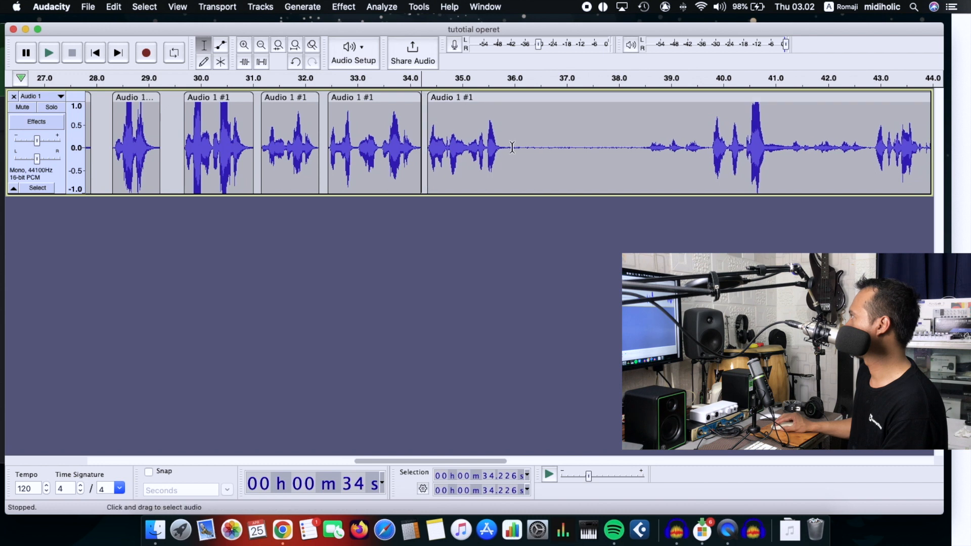
{"action": "left_click", "coordinate": [505, 147]}
{"action": "key", "text": "super+i"}
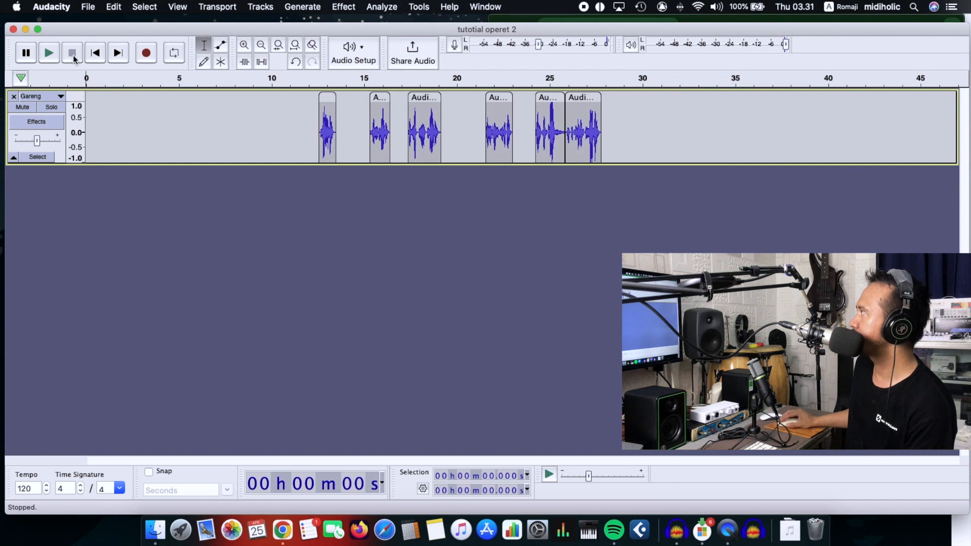
Step: Preview the edited clips on the Gareng track from about 12.6 seconds
{"action": "left_click", "coordinate": [318, 132]}
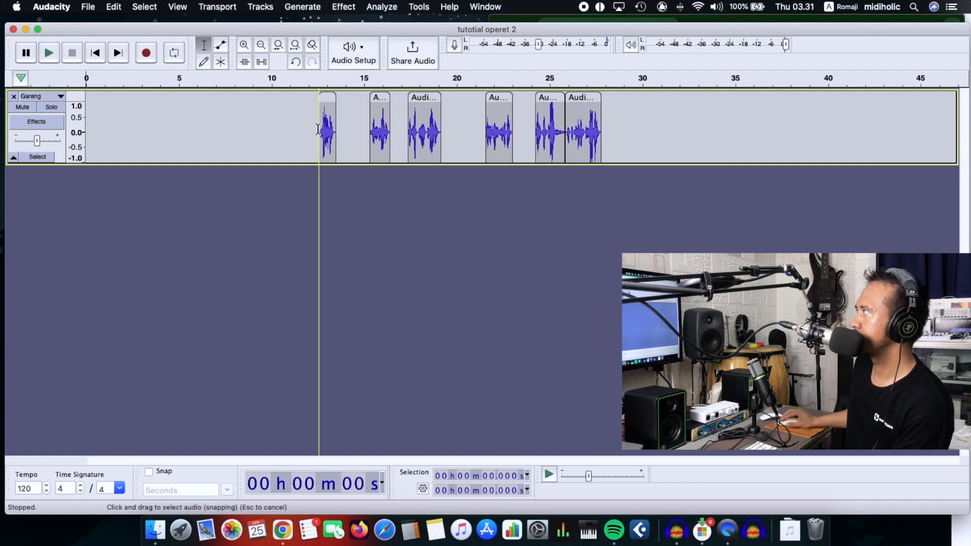
{"action": "key", "text": "space"}
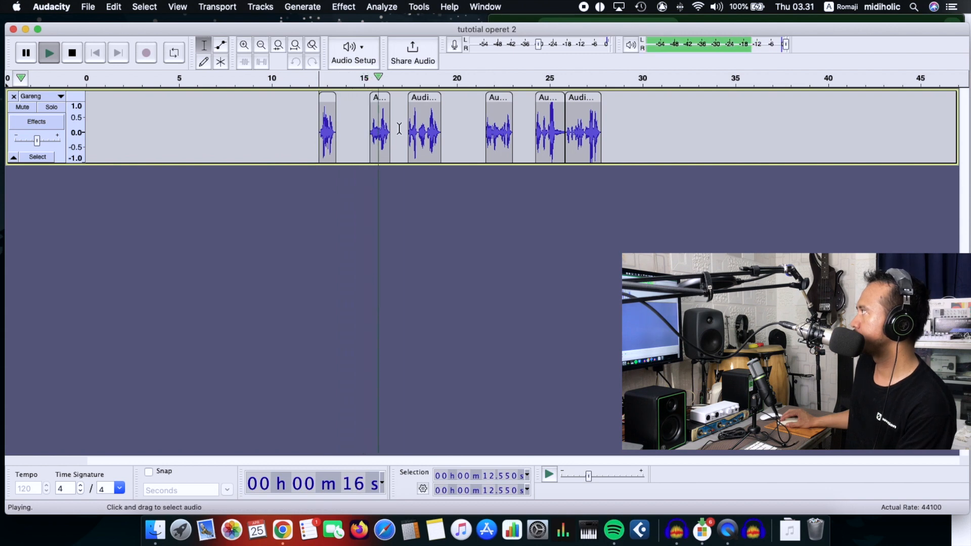
{"action": "key", "text": "space"}
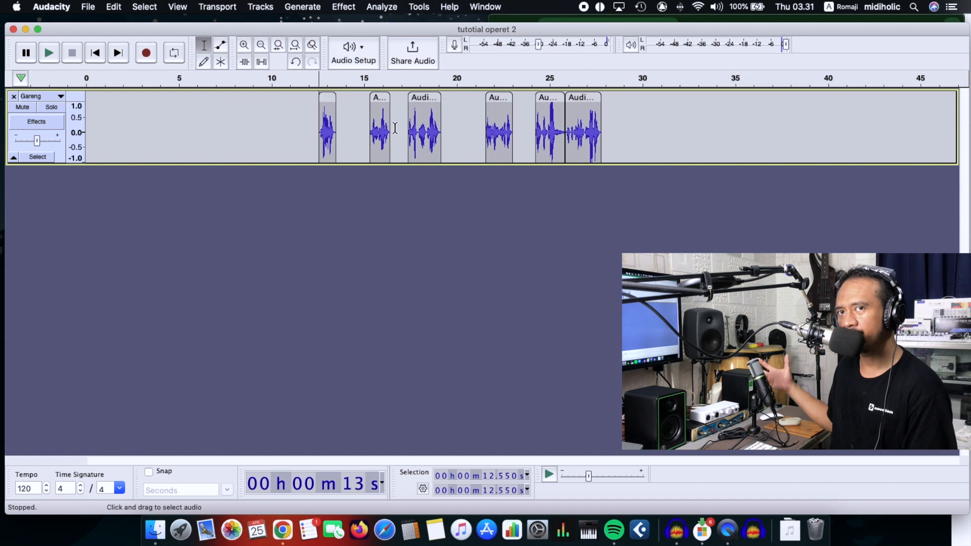
Step: Narrow the audio editor window to show the drama script beside it, and add a new mono track below the Gareng track
{"action": "left_click_drag", "start_coordinate": [969, 107], "coordinate": [484, 108]}
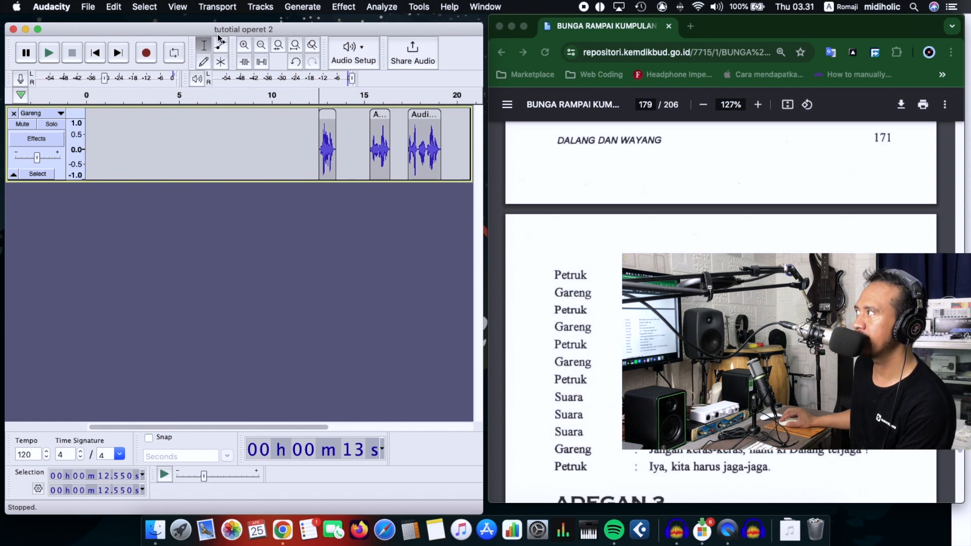
{"action": "left_click", "coordinate": [260, 7]}
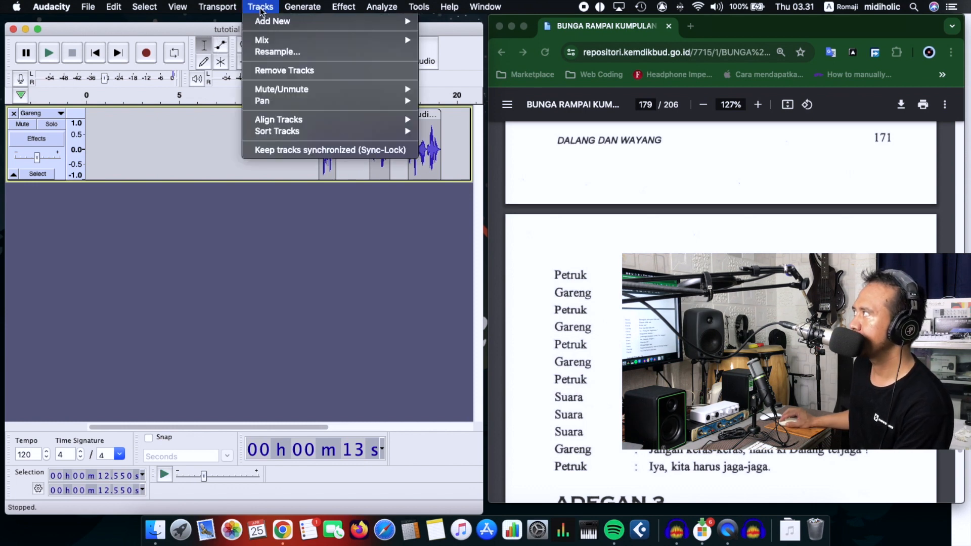
{"action": "mouse_move", "coordinate": [269, 29]}
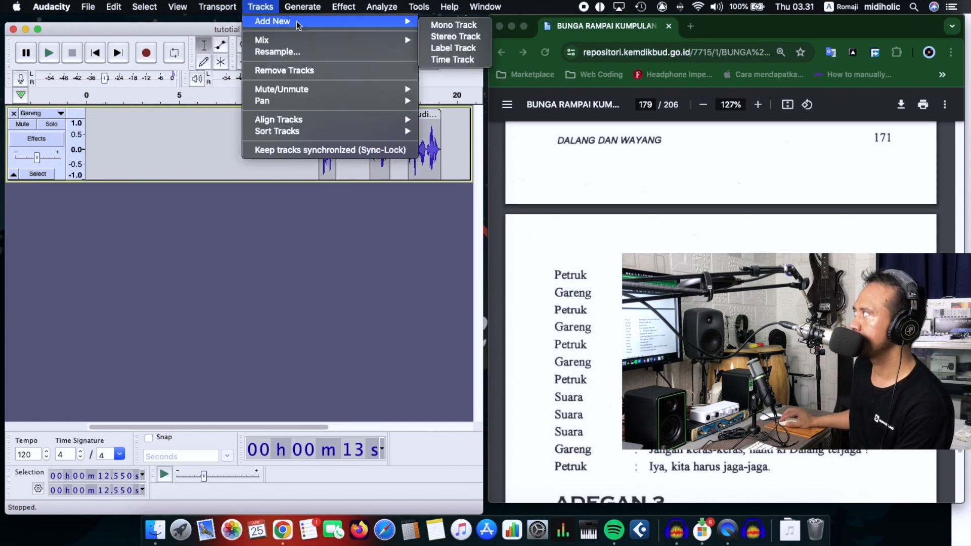
{"action": "left_click", "coordinate": [435, 24]}
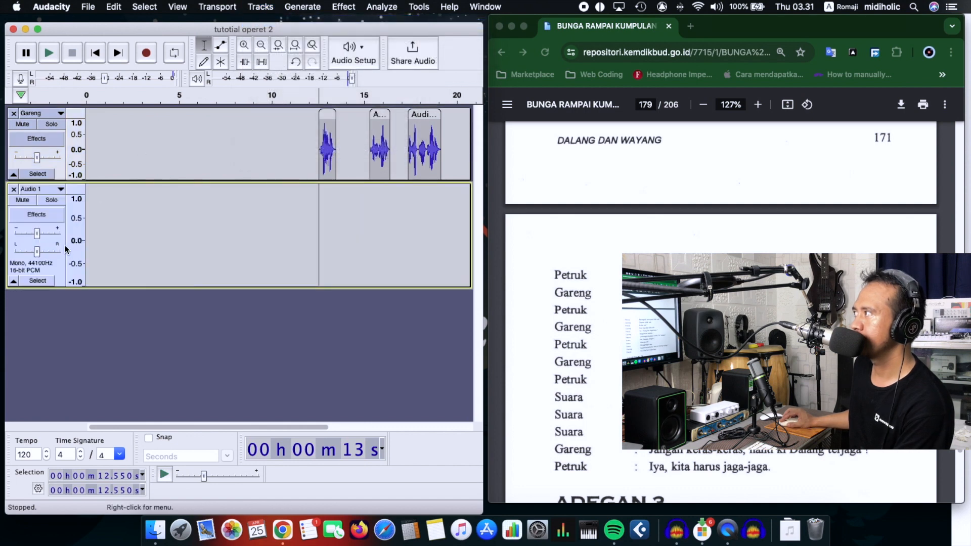
Step: Rename the new mono track as Petruk
{"action": "left_click", "coordinate": [33, 190]}
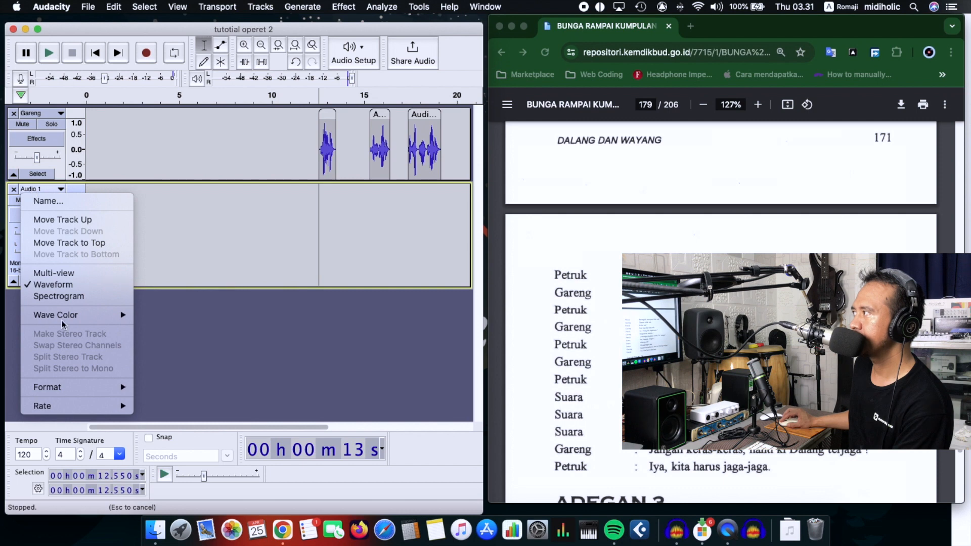
{"action": "left_click", "coordinate": [79, 202]}
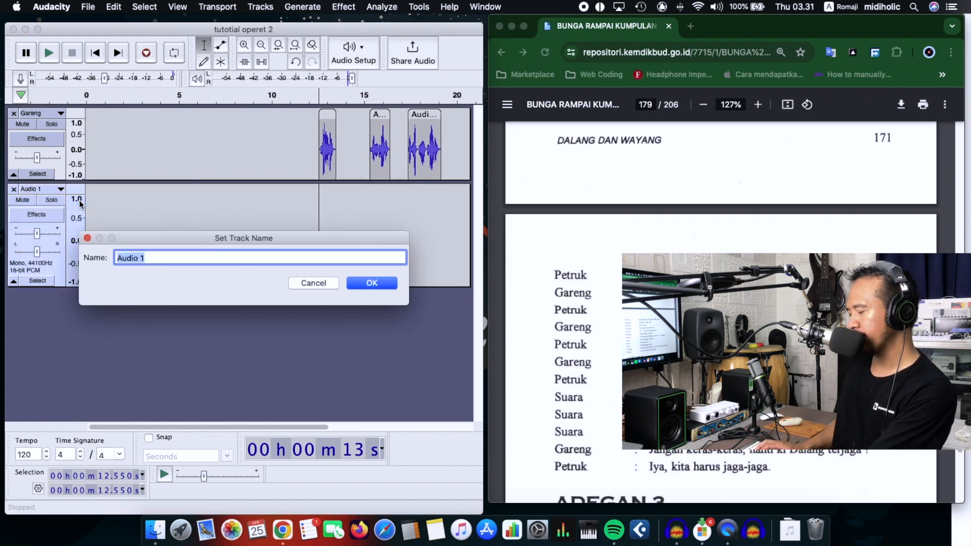
{"action": "type", "text": "Petrk"}
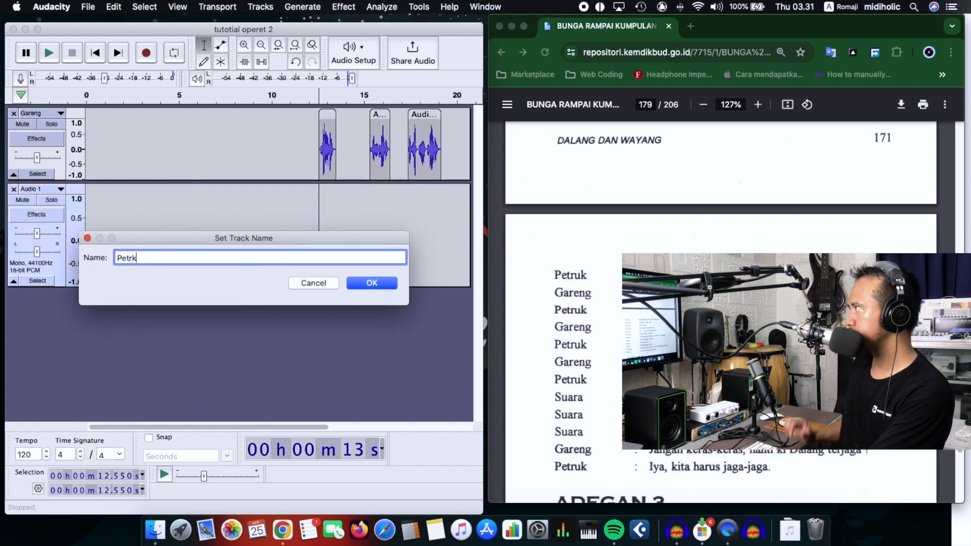
{"action": "key", "text": "BackSpace"}
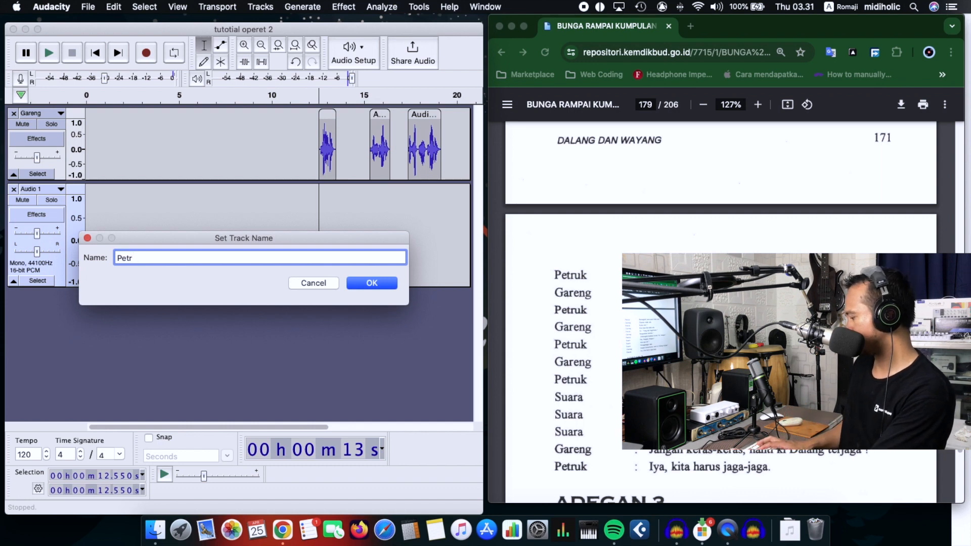
{"action": "type", "text": "uk"}
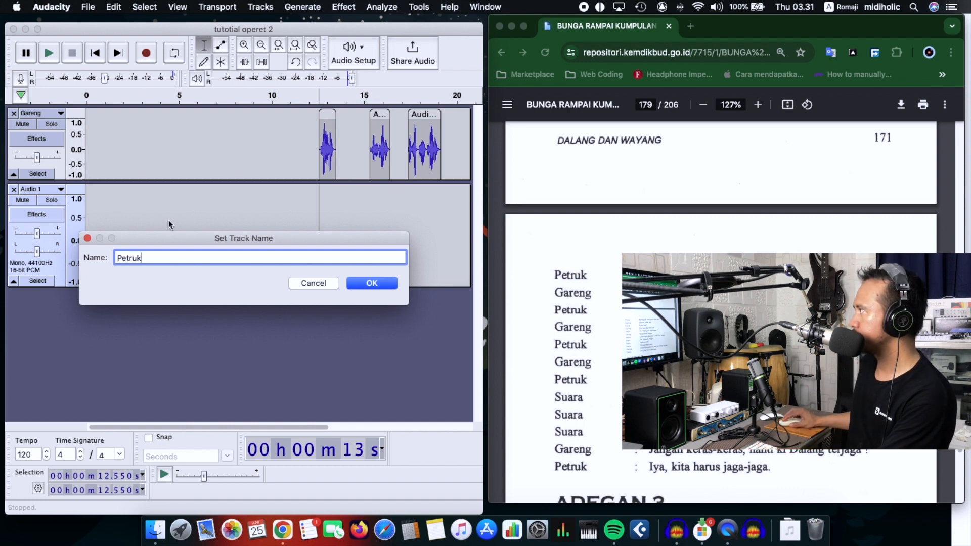
{"action": "left_click", "coordinate": [358, 287]}
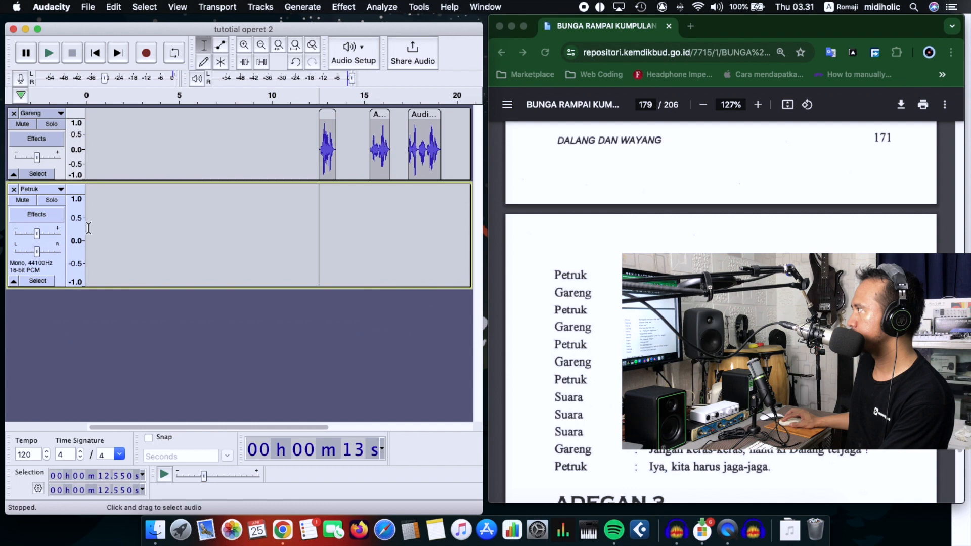
Step: Place the cursor on the Petruk track at about 11.2 seconds and mute the Gareng track
{"action": "left_click_drag", "start_coordinate": [89, 228], "coordinate": [85, 229]}
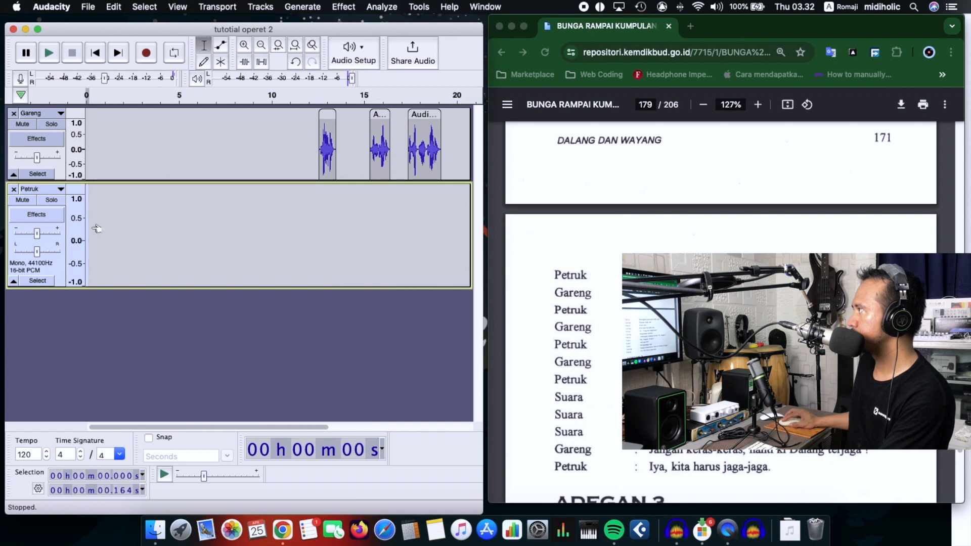
{"action": "left_click", "coordinate": [293, 216]}
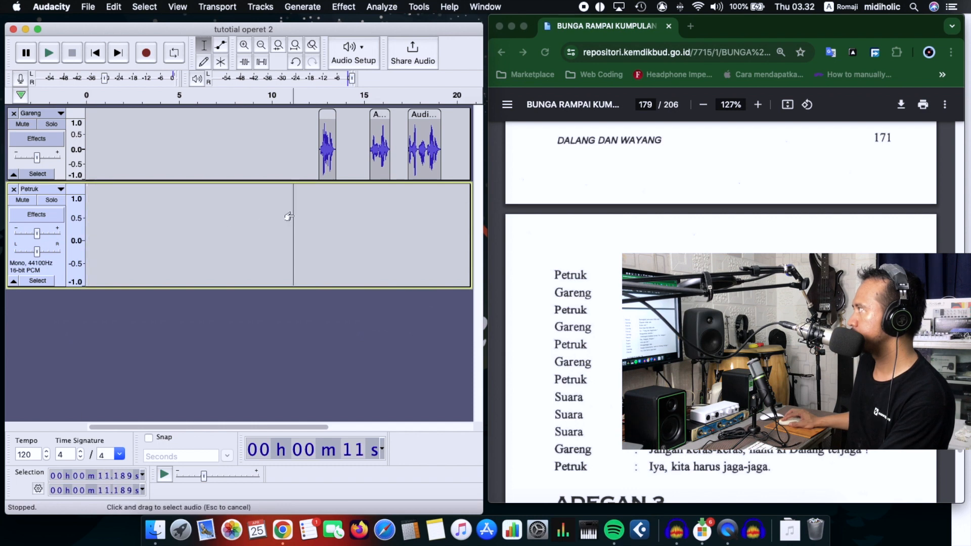
{"action": "left_click", "coordinate": [26, 124]}
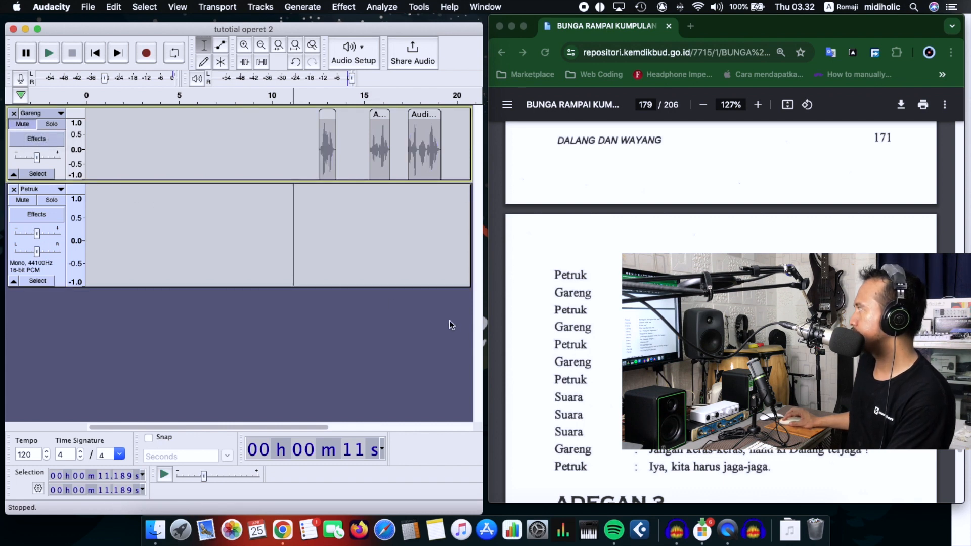
Step: Record Petruk's lines on the Petruk track from about 9 seconds while following the script, and stop after the last line
{"action": "left_click", "coordinate": [152, 55]}
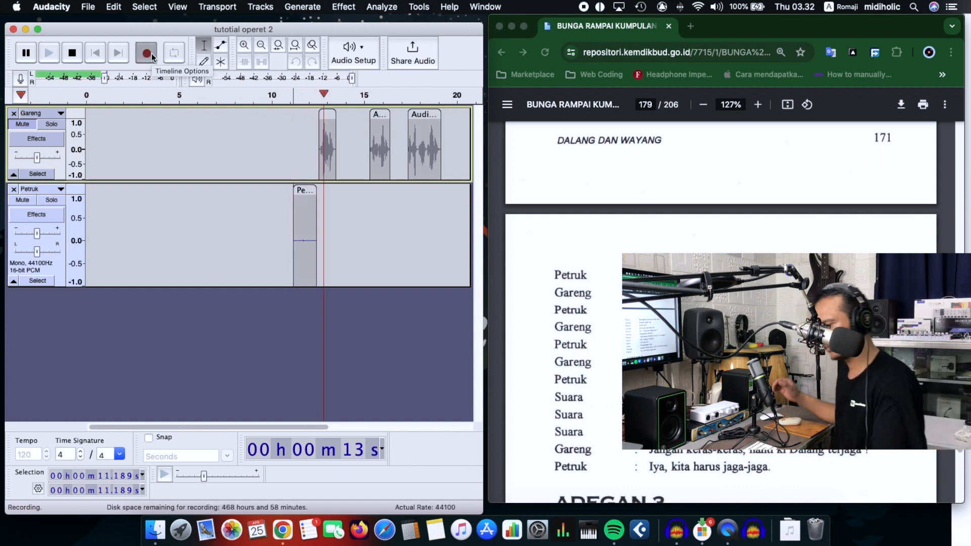
{"action": "scroll", "coordinate": [597, 321], "scroll_direction": "up", "scroll_amount": 5}
{"action": "scroll", "coordinate": [597, 320], "scroll_direction": "down", "scroll_amount": 5}
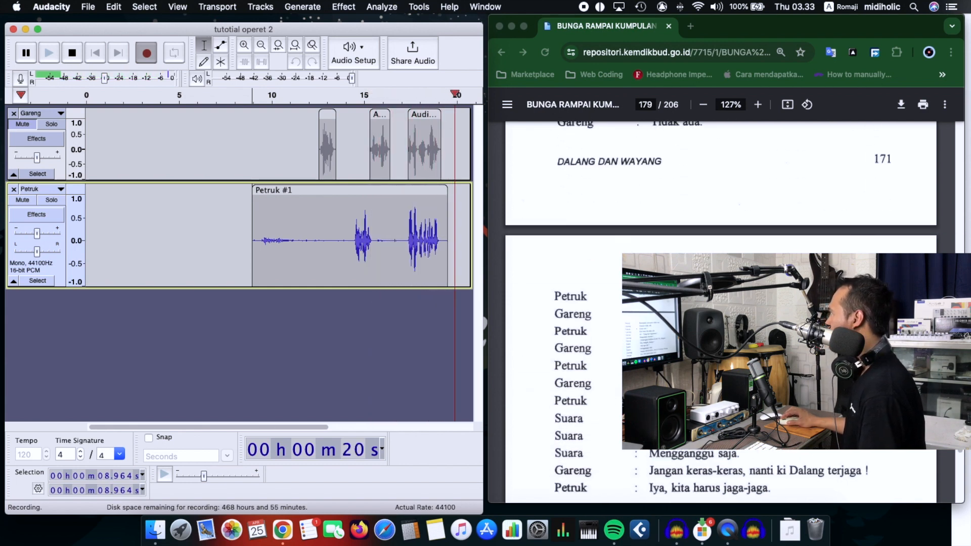
{"action": "scroll", "coordinate": [721, 314], "scroll_direction": "down", "scroll_amount": 1}
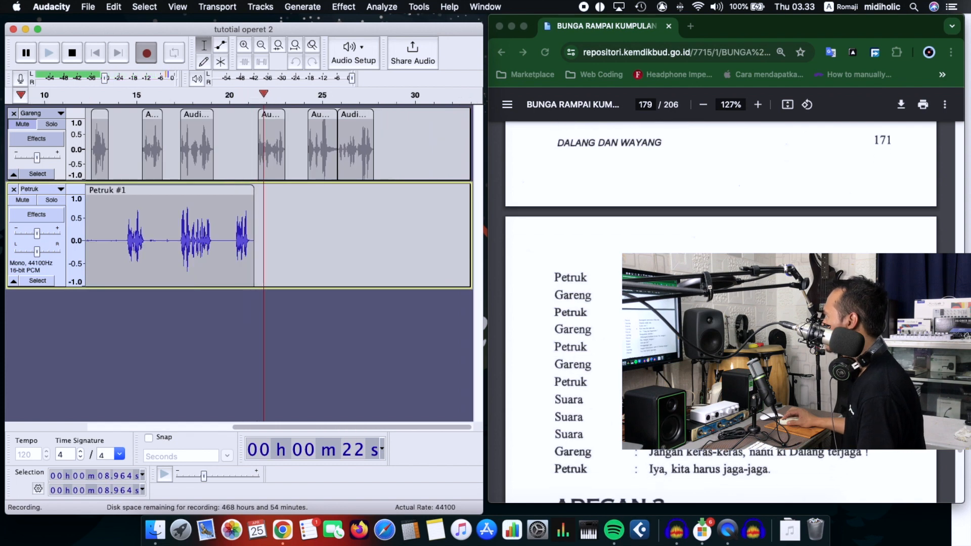
{"action": "scroll", "coordinate": [721, 313], "scroll_direction": "down", "scroll_amount": 1}
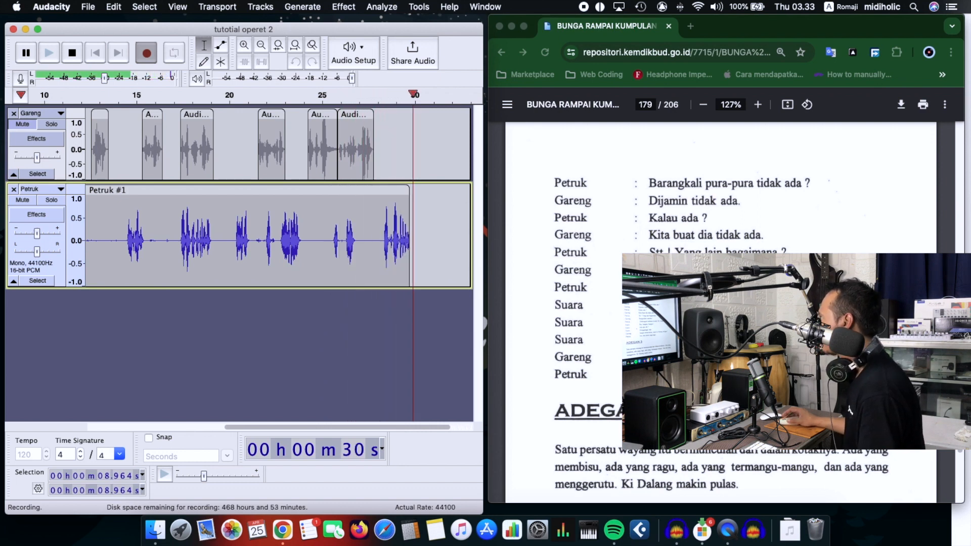
{"action": "key", "text": "space"}
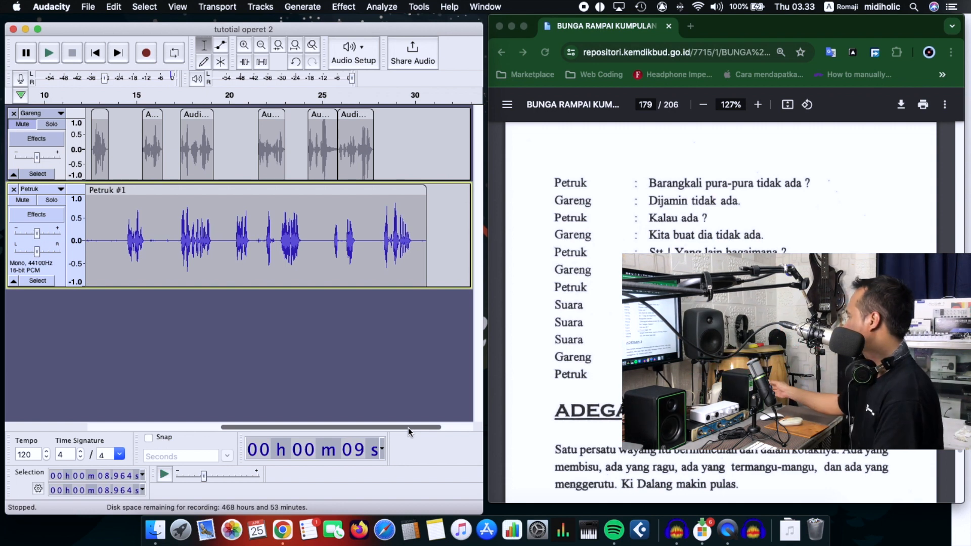
Step: Split the Petruk clip at about 14.4 seconds, delete its leading section, and move the remaining clip to start at about 11 seconds
{"action": "left_click_drag", "start_coordinate": [408, 428], "coordinate": [311, 394]}
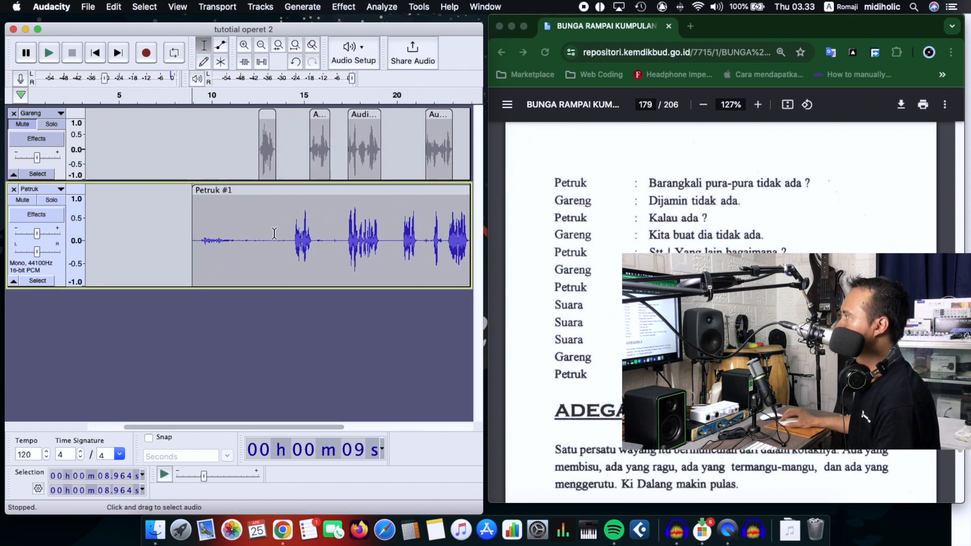
{"action": "left_click", "coordinate": [293, 244]}
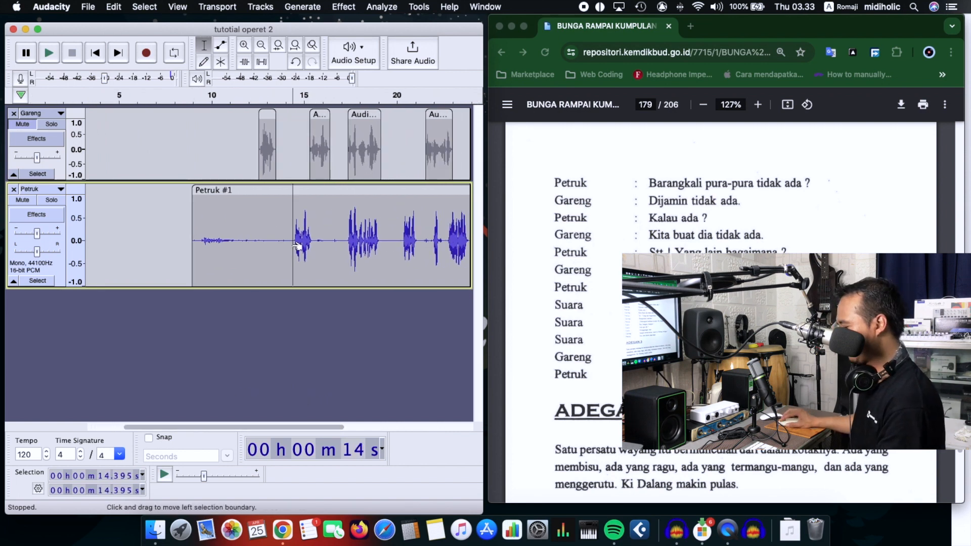
{"action": "left_click", "coordinate": [269, 189]}
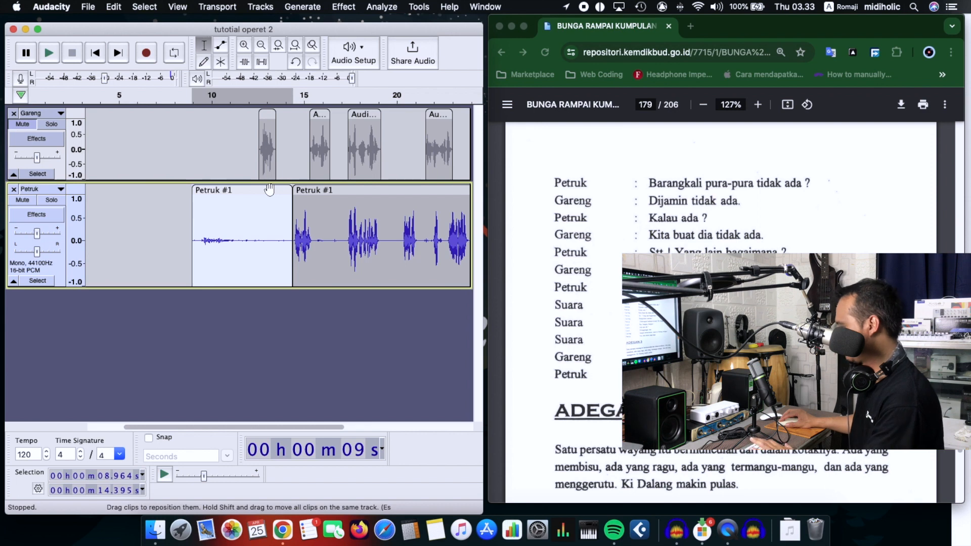
{"action": "key", "text": "Delete"}
{"action": "left_click_drag", "start_coordinate": [338, 192], "coordinate": [270, 191]}
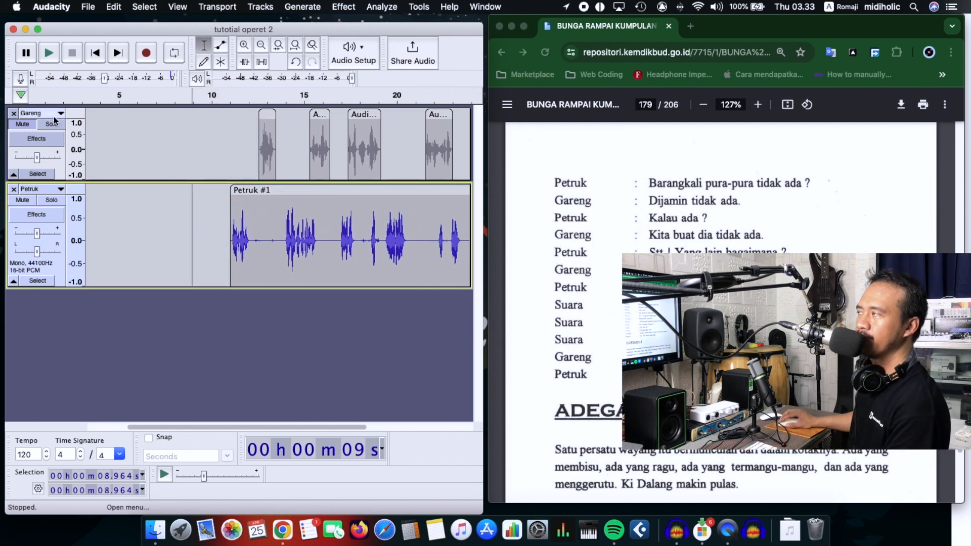
Step: Unmute the Gareng track and play it together with the Petruk track to check the dialogue timing
{"action": "left_click", "coordinate": [25, 123]}
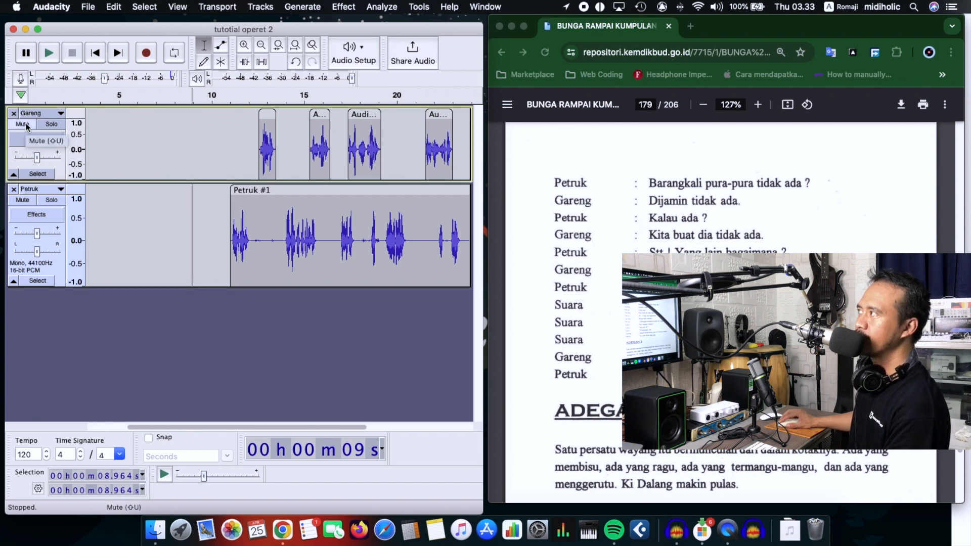
{"action": "left_click", "coordinate": [26, 123]}
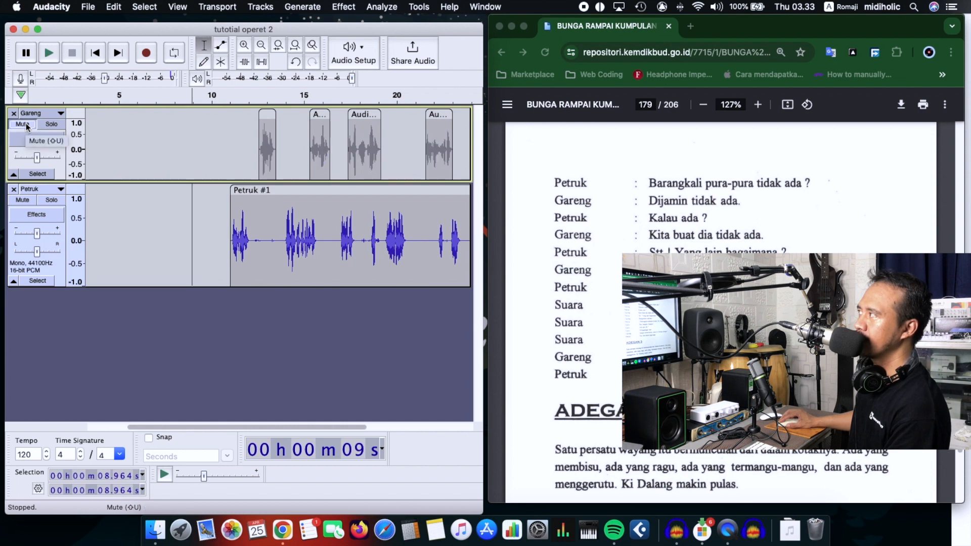
{"action": "left_click", "coordinate": [26, 123]}
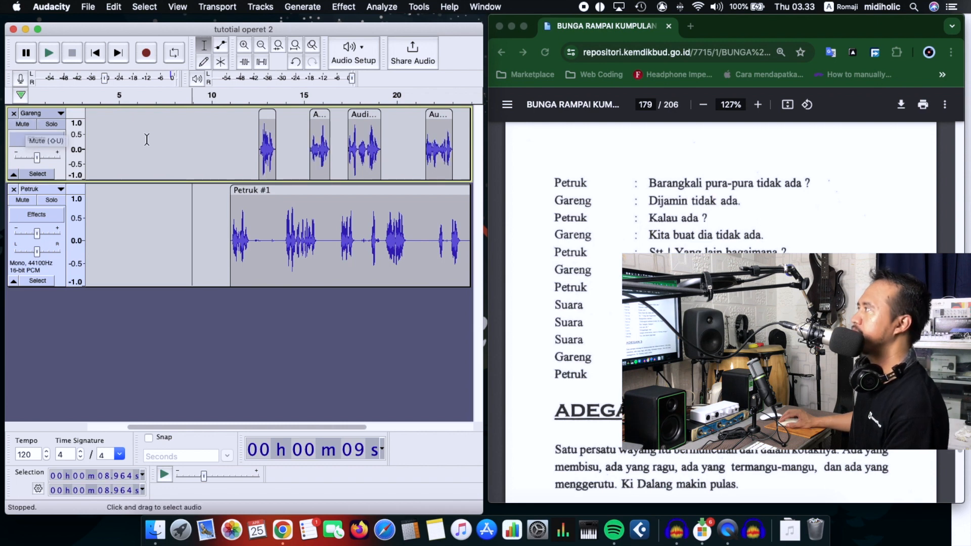
{"action": "left_click", "coordinate": [226, 126]}
{"action": "key", "text": "space"}
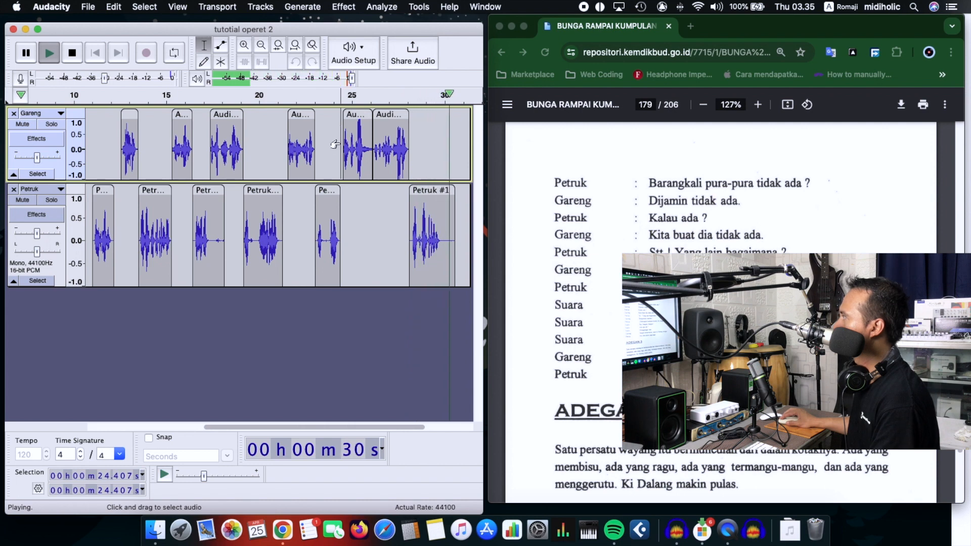
Step: Import the night-ambience-17064 MP3 file from the Music folder as a new track
{"action": "left_click_drag", "start_coordinate": [351, 428], "coordinate": [117, 416]}
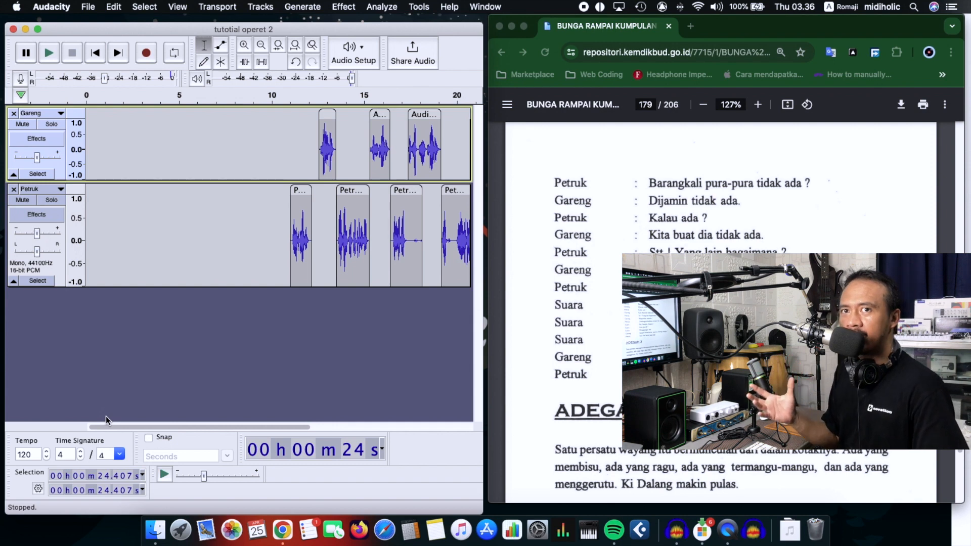
{"action": "left_click", "coordinate": [52, 7]}
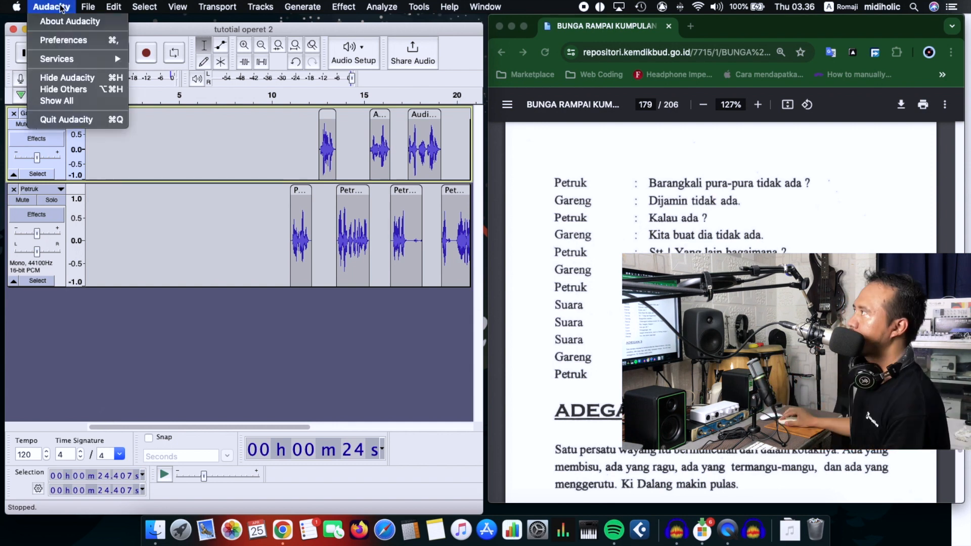
{"action": "mouse_move", "coordinate": [112, 106]}
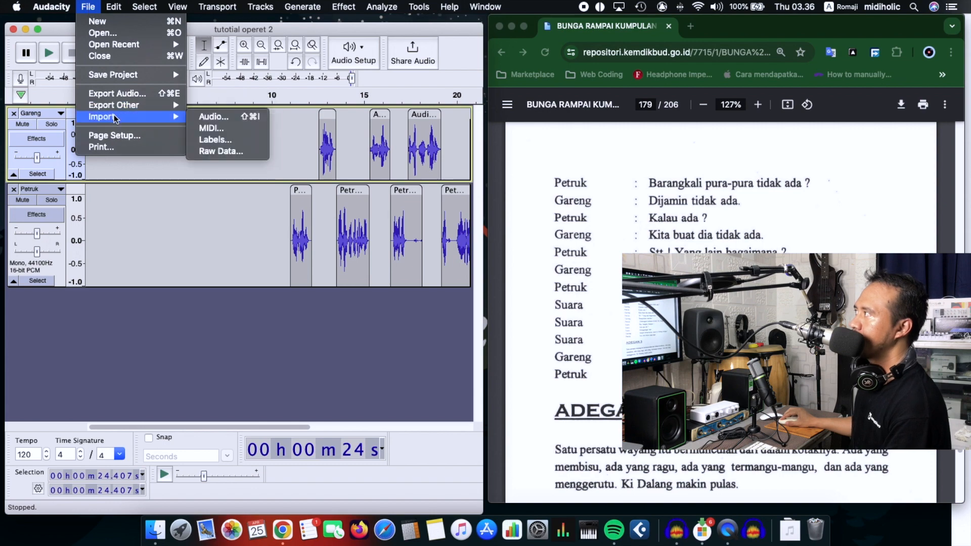
{"action": "left_click", "coordinate": [210, 121]}
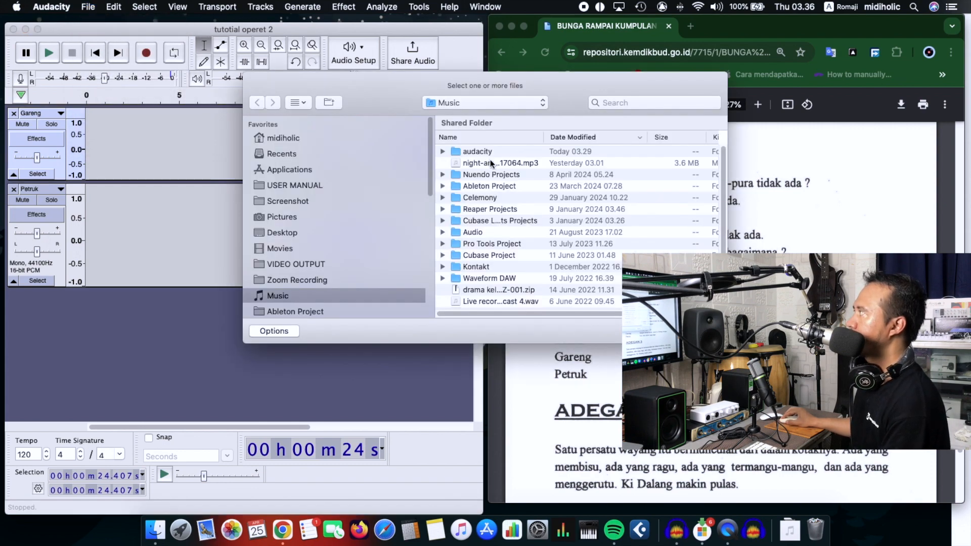
{"action": "left_click", "coordinate": [490, 161]}
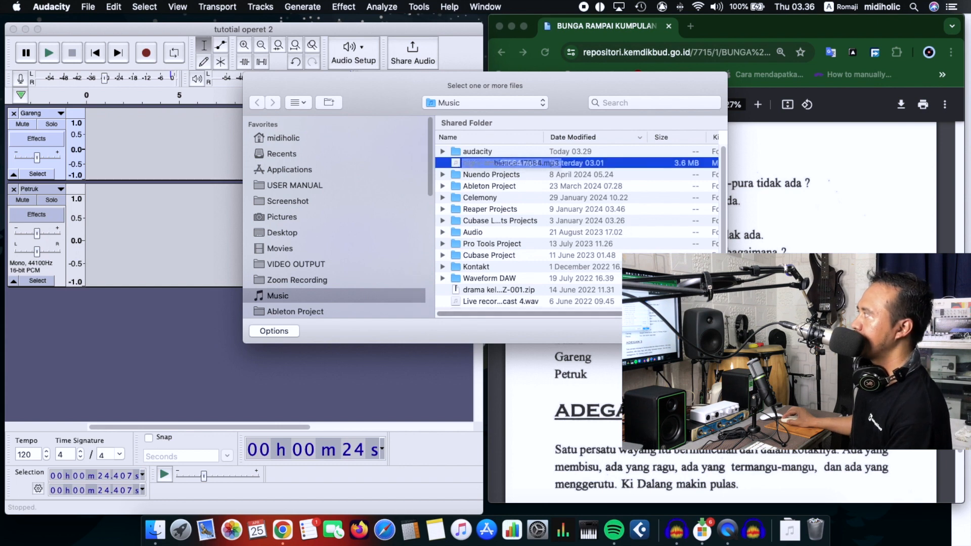
{"action": "left_click", "coordinate": [701, 332]}
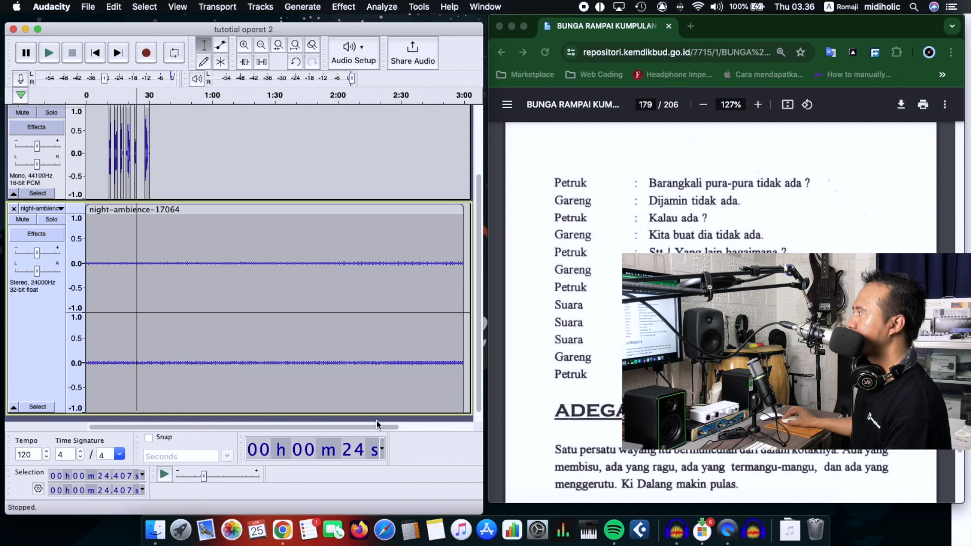
Step: Split the night-ambience track at about 31 seconds, just past the last Petruk clip, and delete the part after the split
{"action": "left_click", "coordinate": [245, 46]}
{"action": "left_click", "coordinate": [245, 47]}
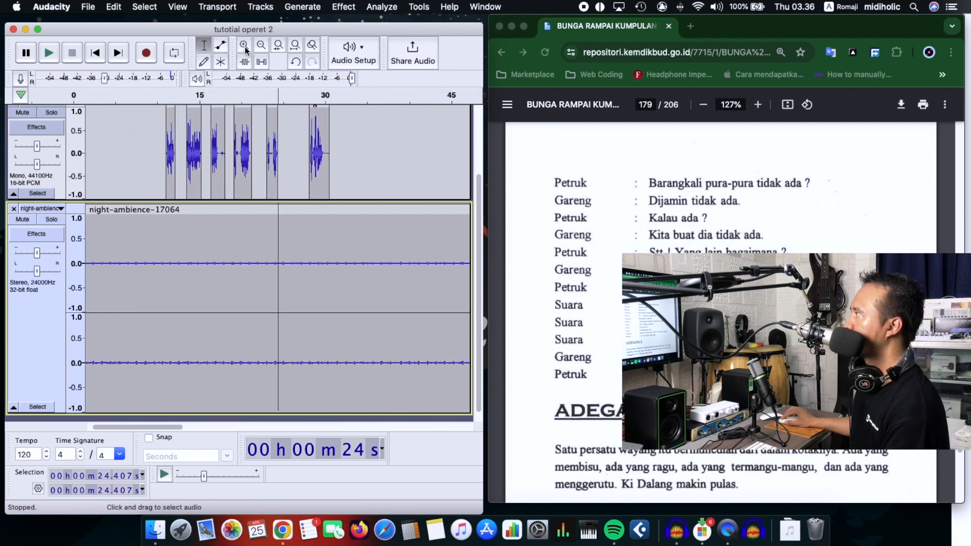
{"action": "left_click", "coordinate": [245, 48]}
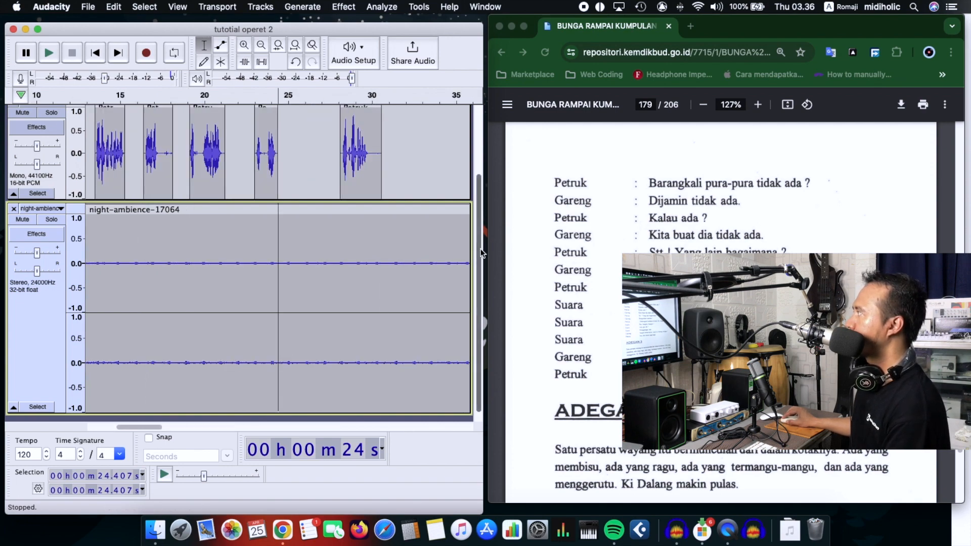
{"action": "left_click_drag", "start_coordinate": [479, 245], "coordinate": [498, 133]}
{"action": "scroll", "coordinate": [390, 330], "scroll_direction": "down", "scroll_amount": 3}
{"action": "left_click", "coordinate": [388, 330]}
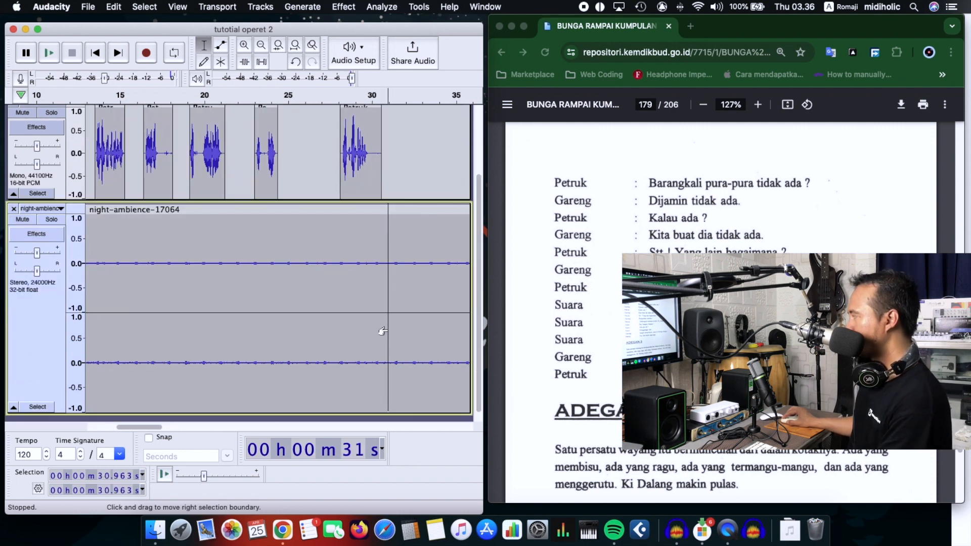
{"action": "key", "text": "super+i"}
{"action": "left_click", "coordinate": [429, 210]}
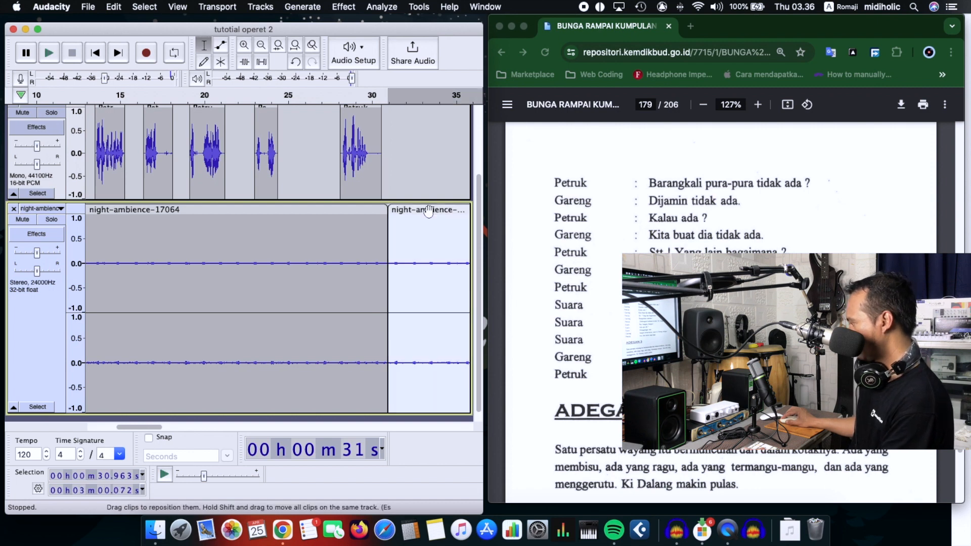
{"action": "key", "text": "BackSpace"}
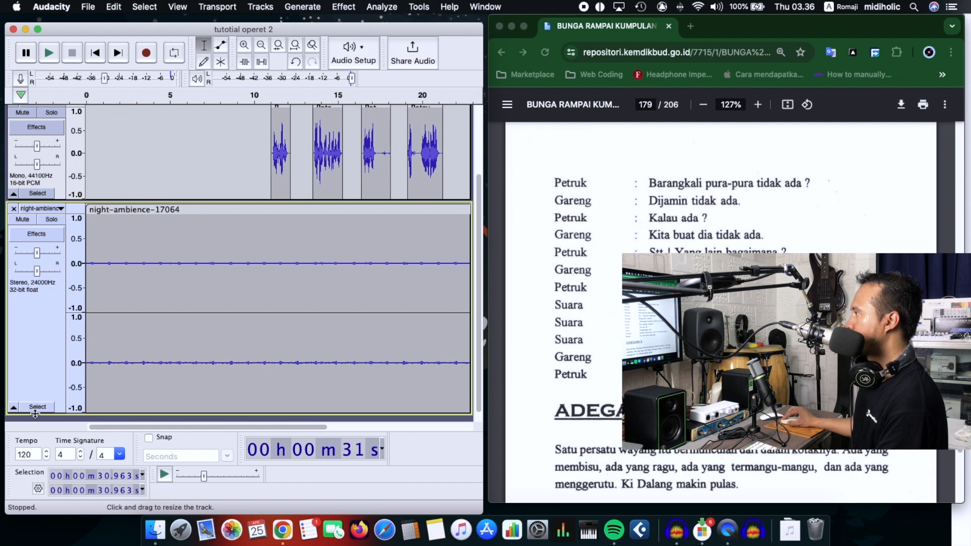
Step: Reduce the height of the night-ambience track and move all Gareng and Petruk clips together to the start of the timeline
{"action": "left_click_drag", "start_coordinate": [38, 413], "coordinate": [53, 308]}
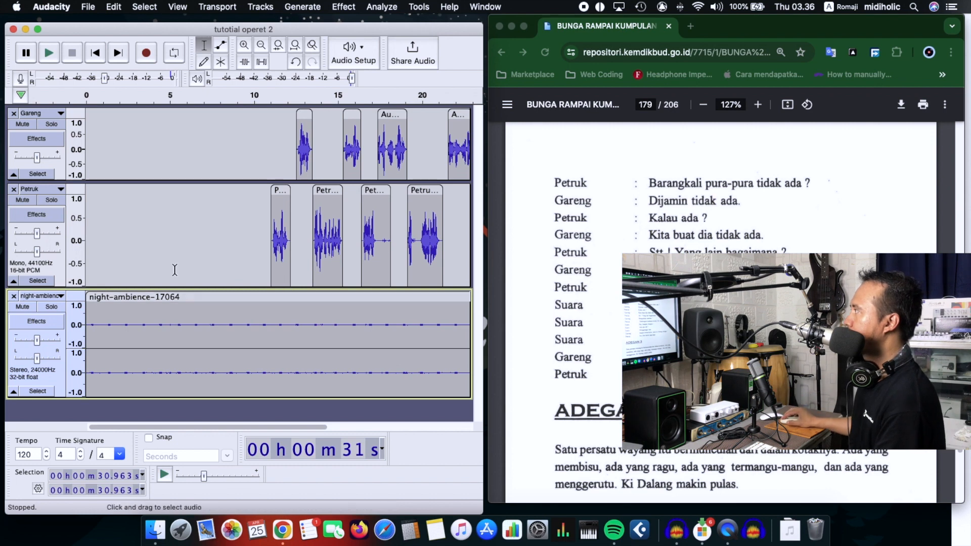
{"action": "left_click_drag", "start_coordinate": [258, 138], "coordinate": [453, 248]}
{"action": "left_click_drag", "start_coordinate": [228, 427], "coordinate": [102, 427]}
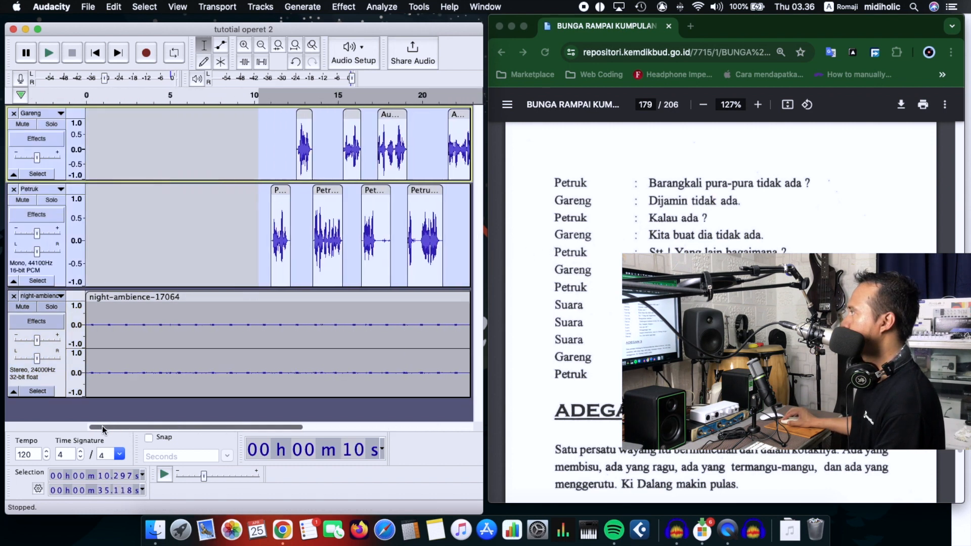
{"action": "left_click_drag", "start_coordinate": [281, 201], "coordinate": [94, 195]}
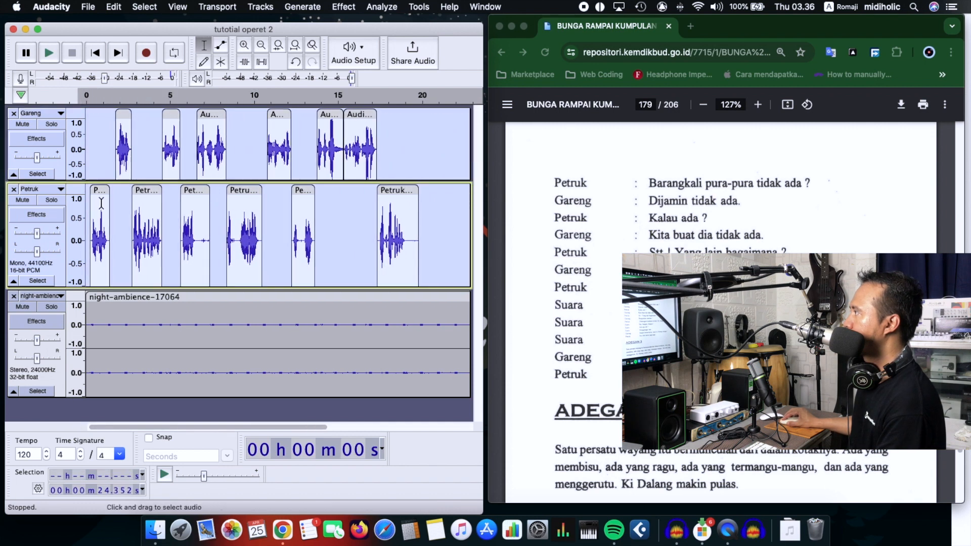
Step: Play the project from the beginning to hear the dialogue with the night ambience, and return to the start
{"action": "left_click", "coordinate": [93, 55]}
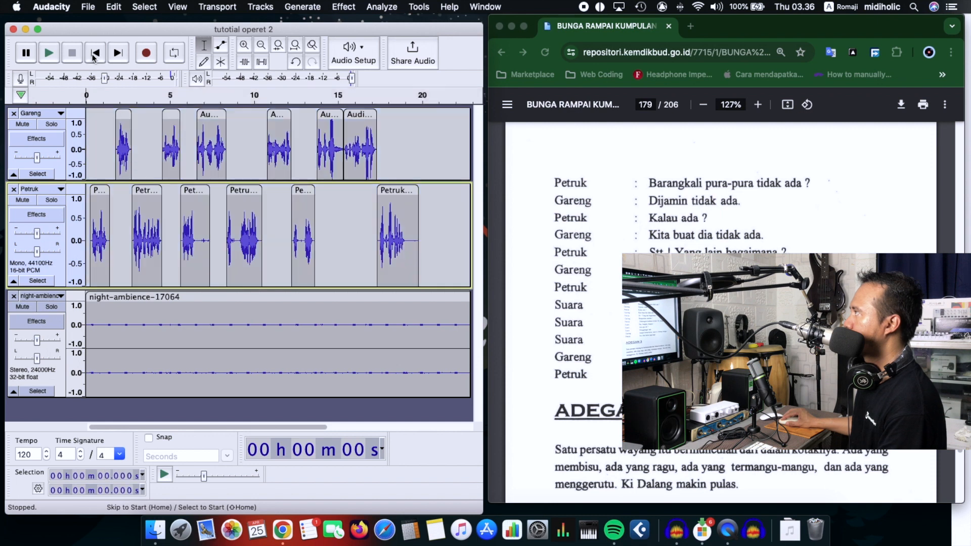
{"action": "key", "text": "space"}
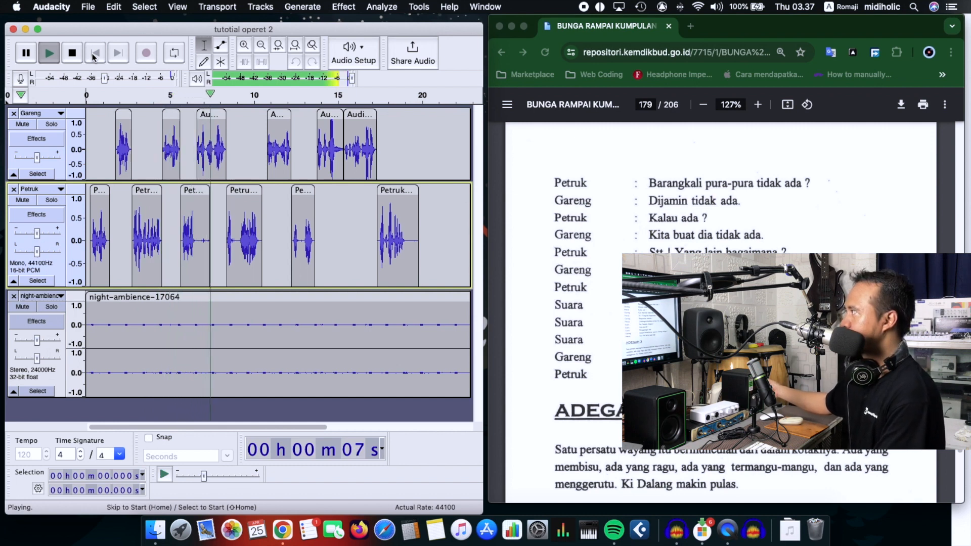
{"action": "key", "text": "space"}
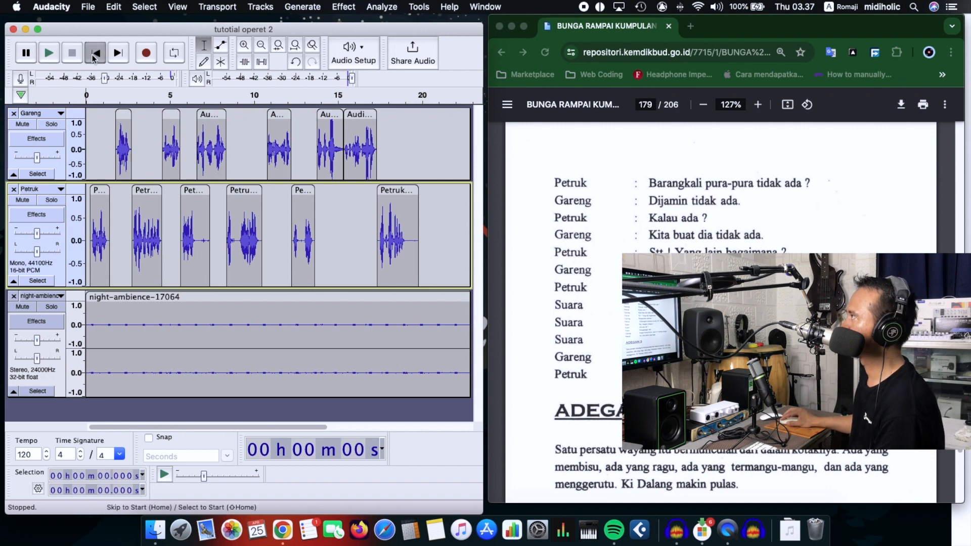
{"action": "key", "text": "space"}
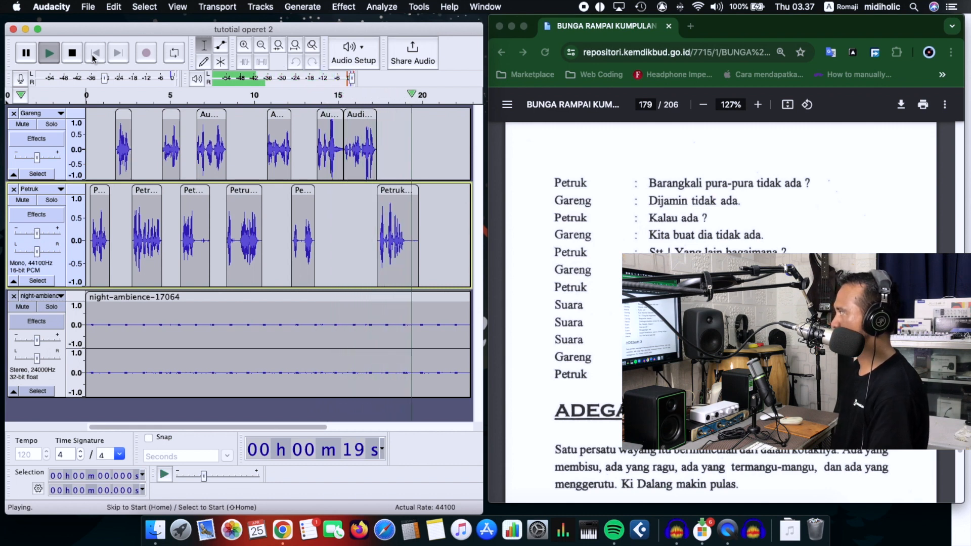
{"action": "left_click", "coordinate": [93, 58]}
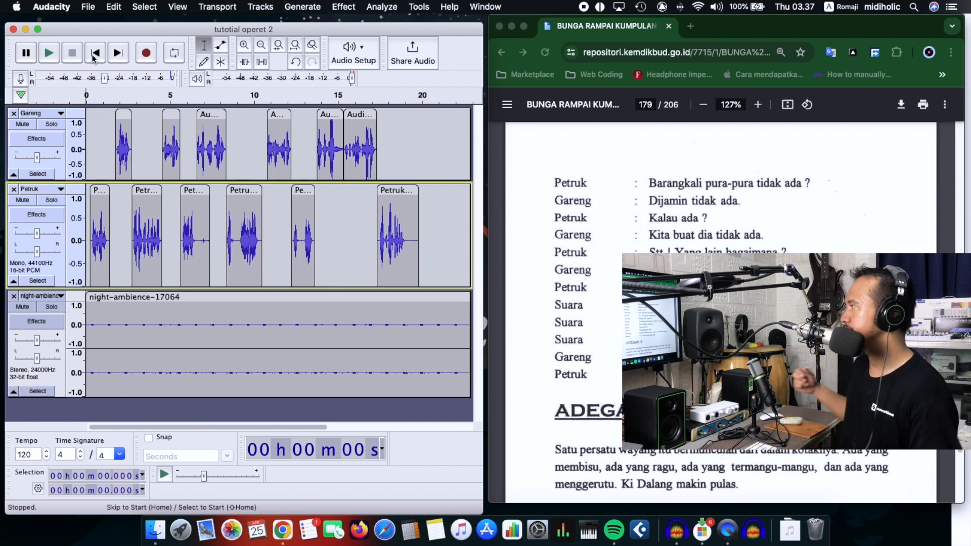
Step: Set up an audio export of the project as tutotial operet 2.mp3 in the Documents folder, using the MP3 Files format
{"action": "left_click", "coordinate": [86, 7]}
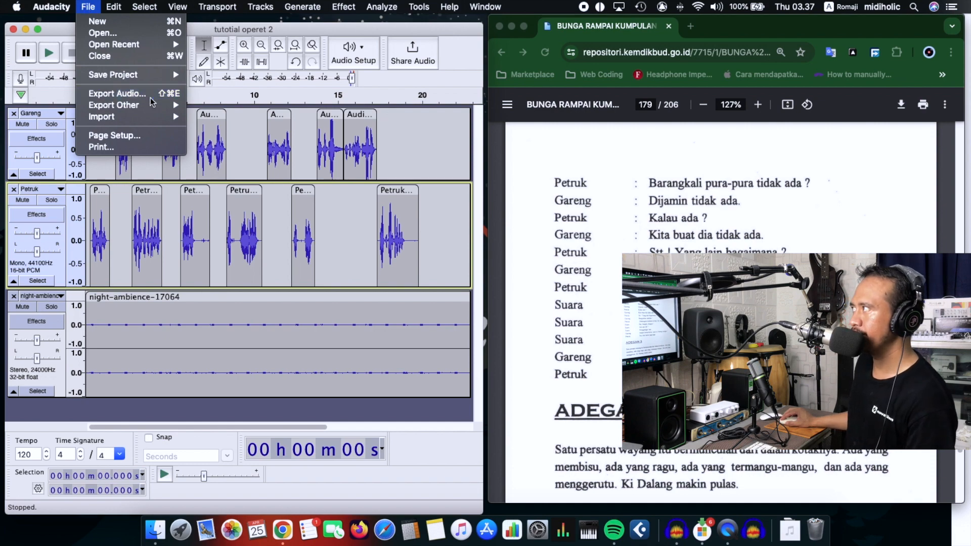
{"action": "left_click", "coordinate": [117, 93]}
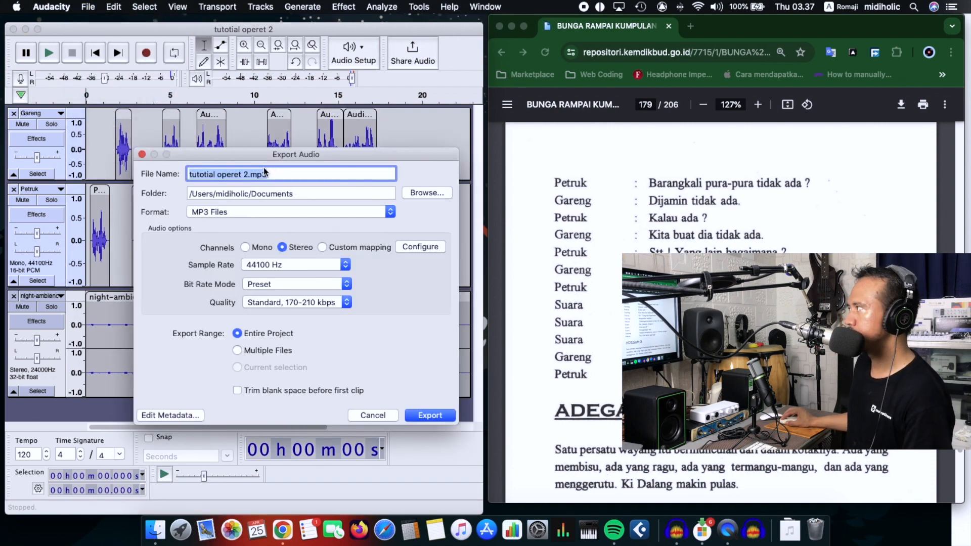
{"action": "left_click", "coordinate": [282, 177]}
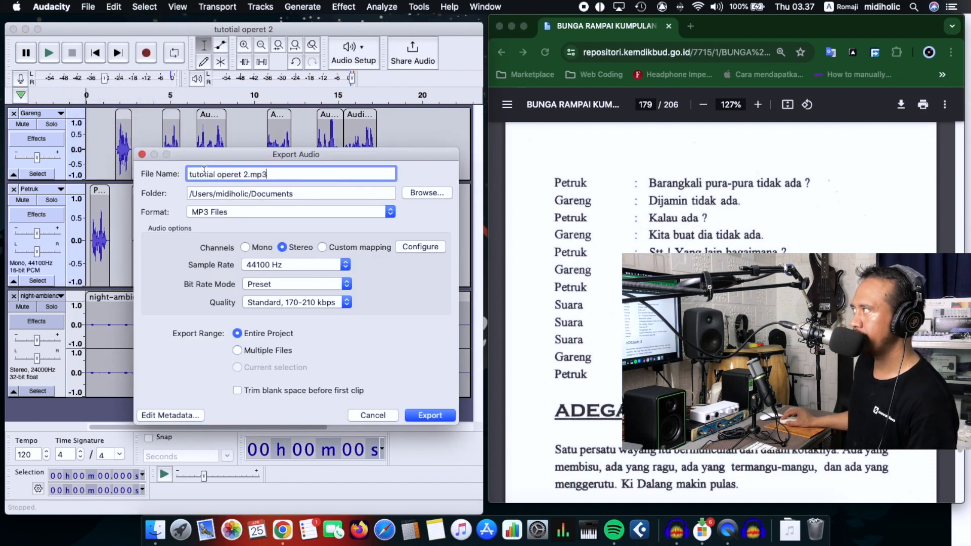
{"action": "left_click", "coordinate": [227, 193]}
{"action": "left_click", "coordinate": [237, 212]}
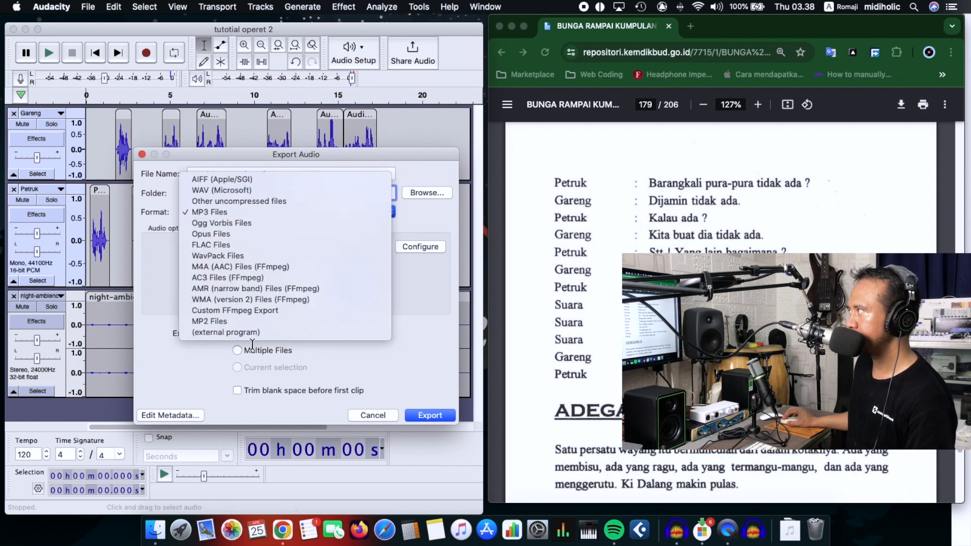
{"action": "left_click", "coordinate": [271, 213]}
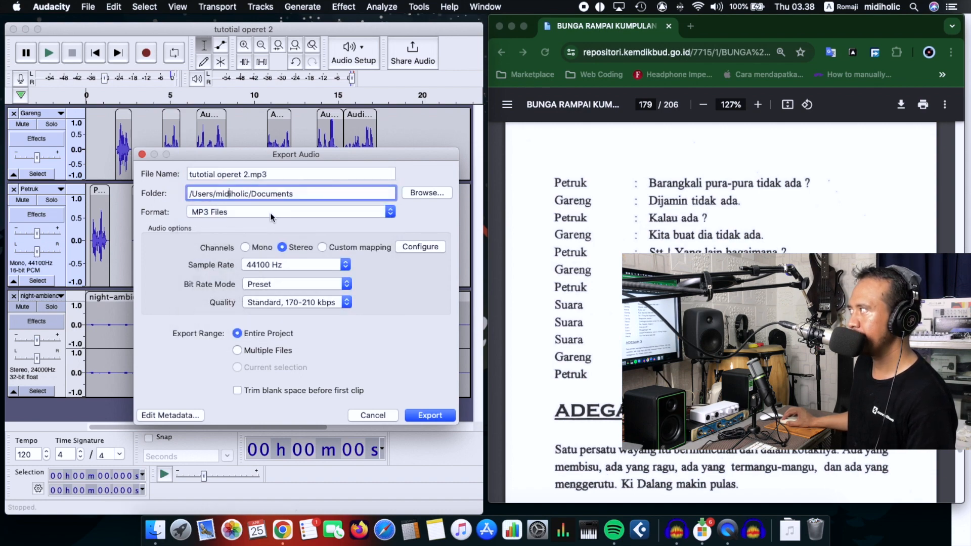
Step: Choose a 44100 Hz sample rate, Preset bit rate mode and Standard, 170-210 kbps quality, and export the entire project
{"action": "left_click", "coordinate": [280, 264]}
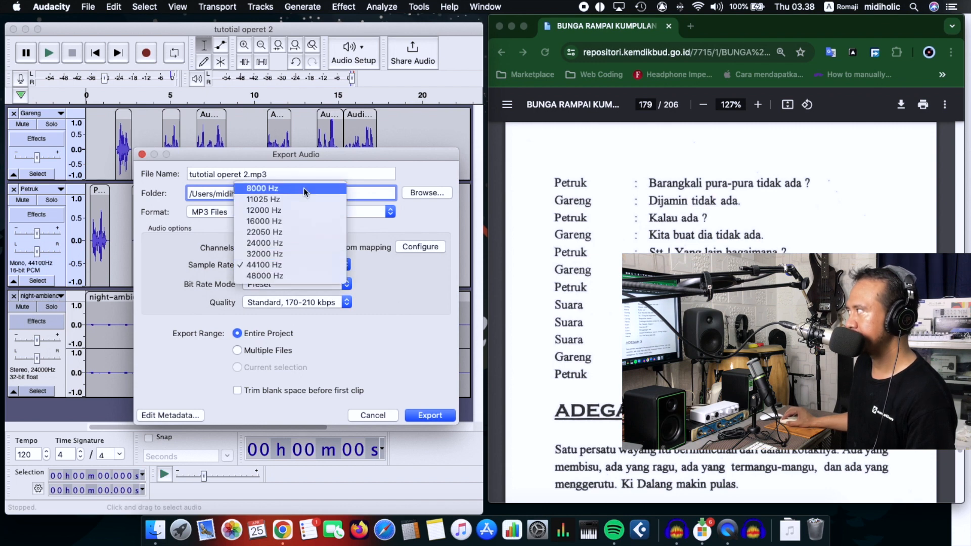
{"action": "left_click", "coordinate": [284, 265]}
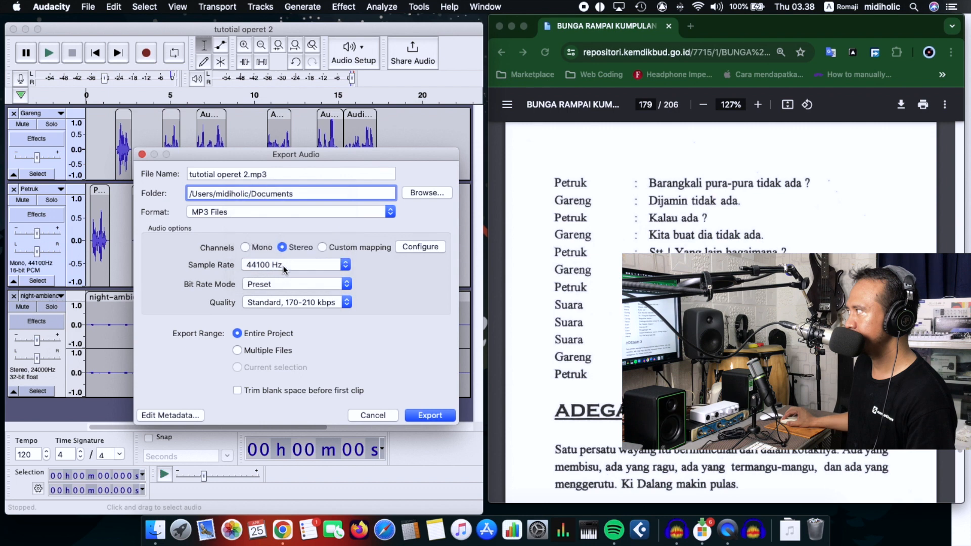
{"action": "left_click", "coordinate": [309, 286]}
{"action": "left_click", "coordinate": [403, 275]}
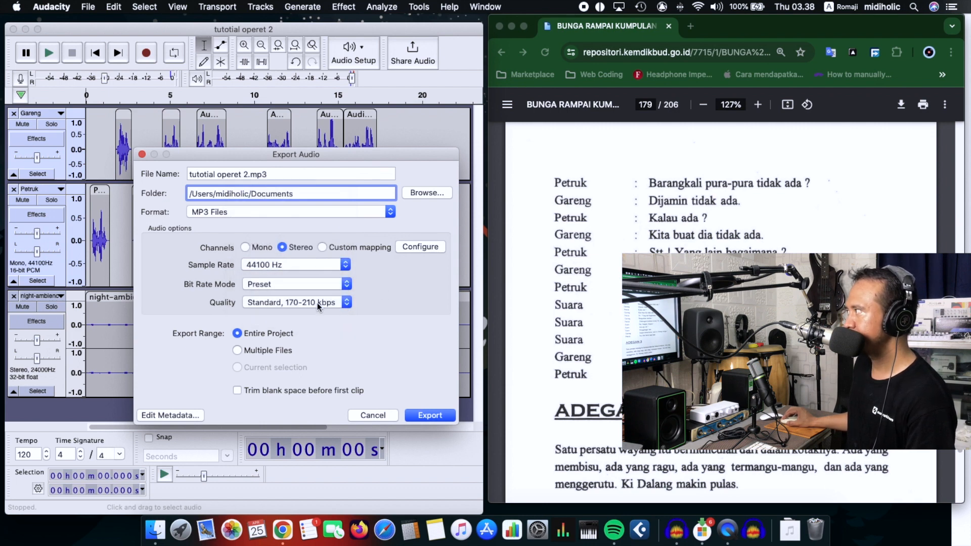
{"action": "left_click", "coordinate": [314, 302]}
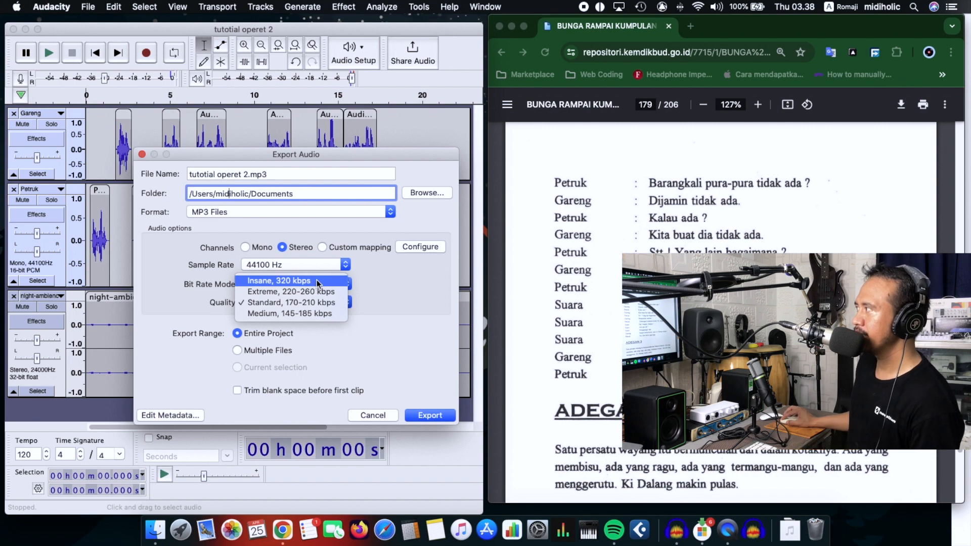
{"action": "left_click", "coordinate": [320, 305]}
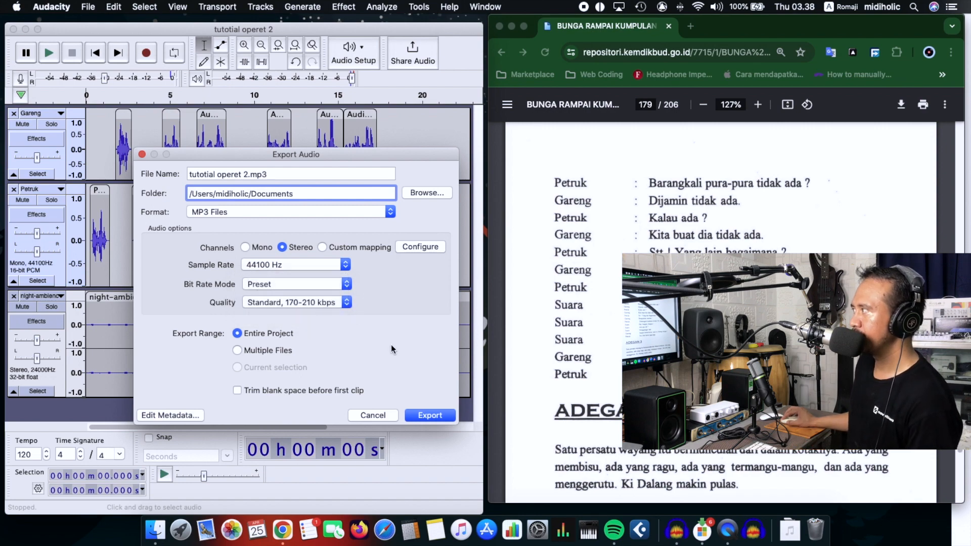
{"action": "left_click", "coordinate": [429, 415]}
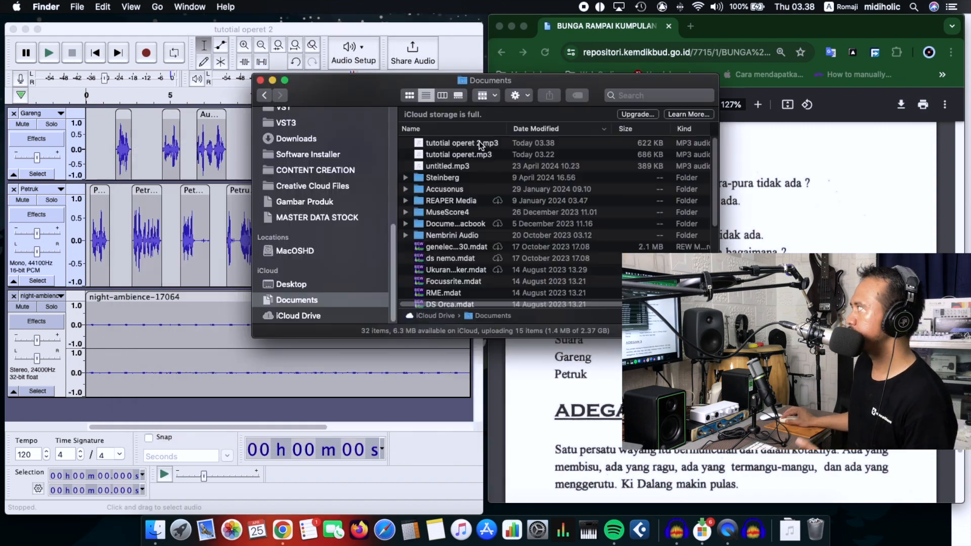
Step: Preview tutotial operet 2.mp3 from the Documents folder in Finder, listening at the beginning, middle and near the end, and return to Audacity
{"action": "left_click", "coordinate": [481, 145]}
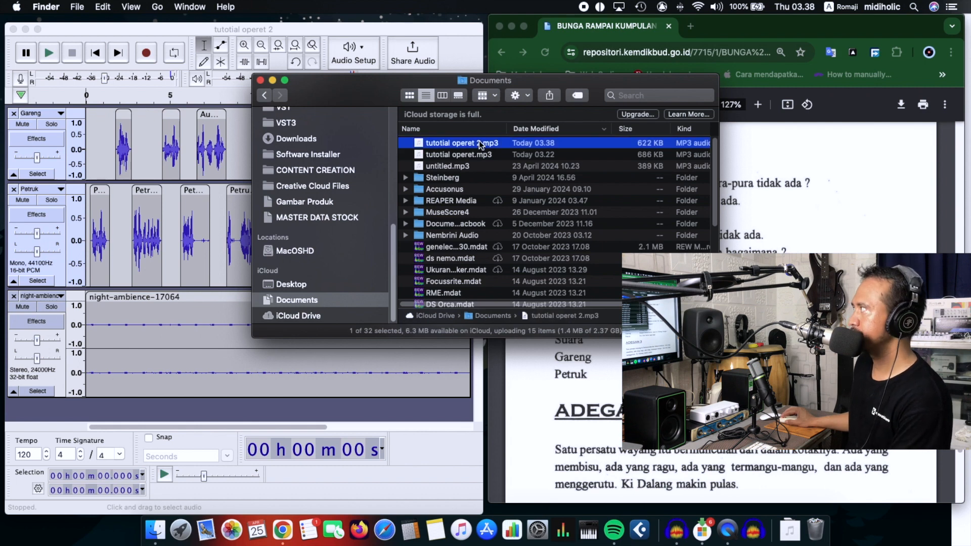
{"action": "key", "text": "space"}
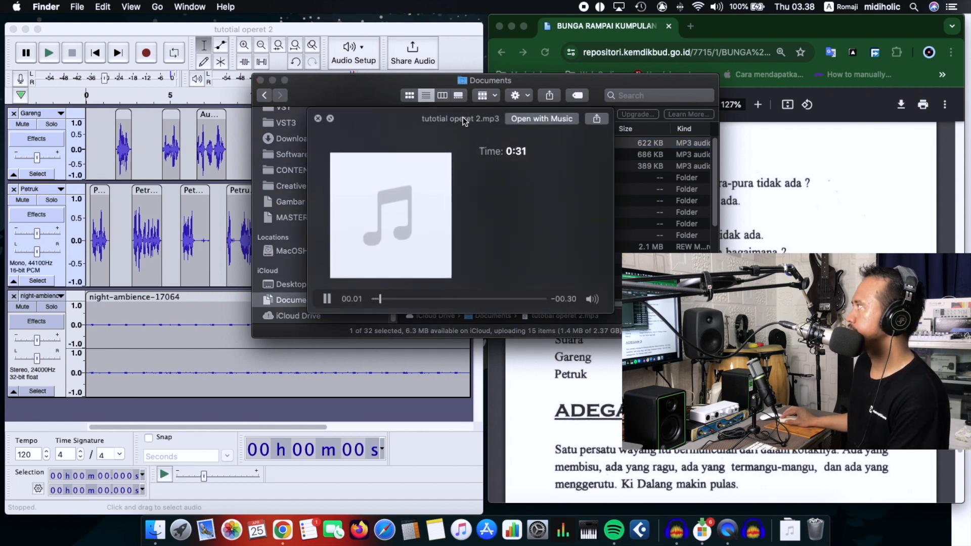
{"action": "left_click_drag", "start_coordinate": [463, 122], "coordinate": [457, 116]}
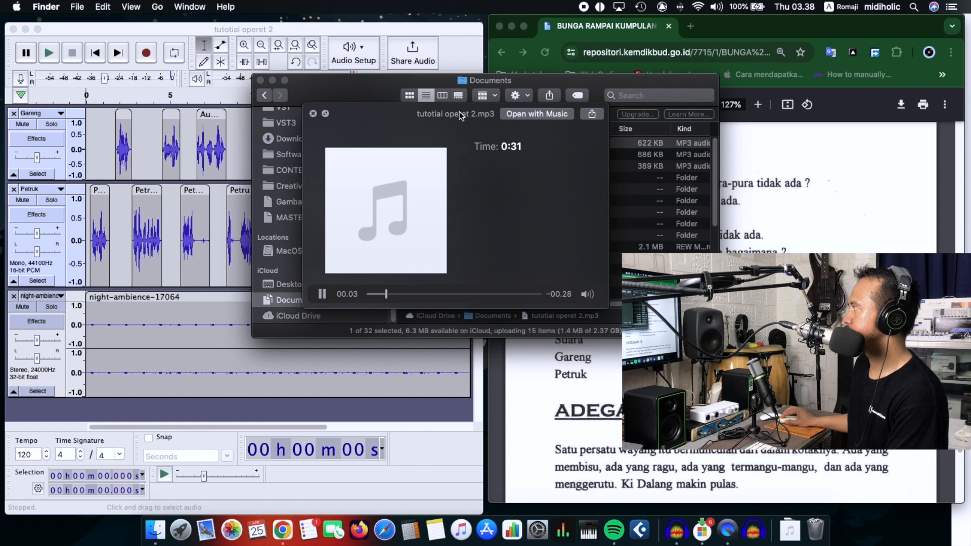
{"action": "left_click", "coordinate": [449, 296]}
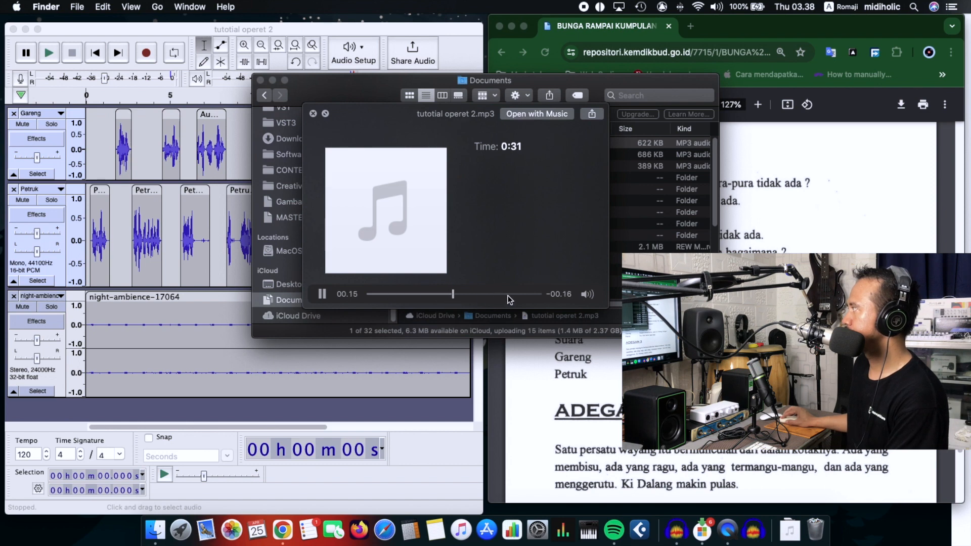
{"action": "left_click", "coordinate": [521, 295]}
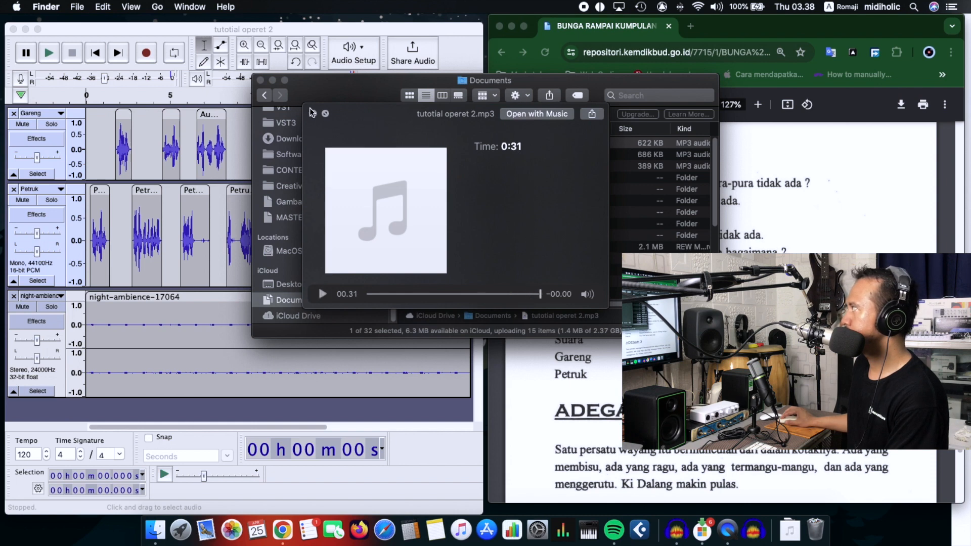
{"action": "left_click", "coordinate": [302, 417]}
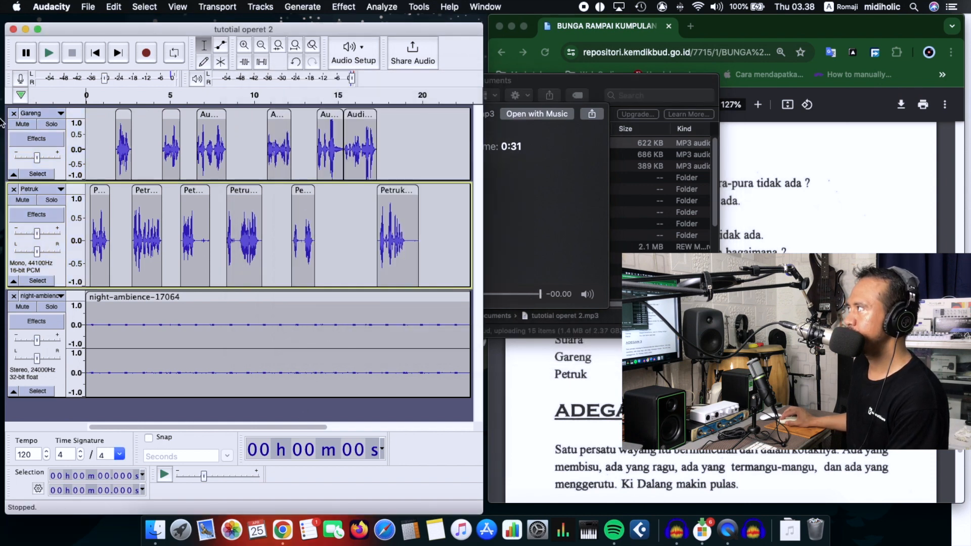